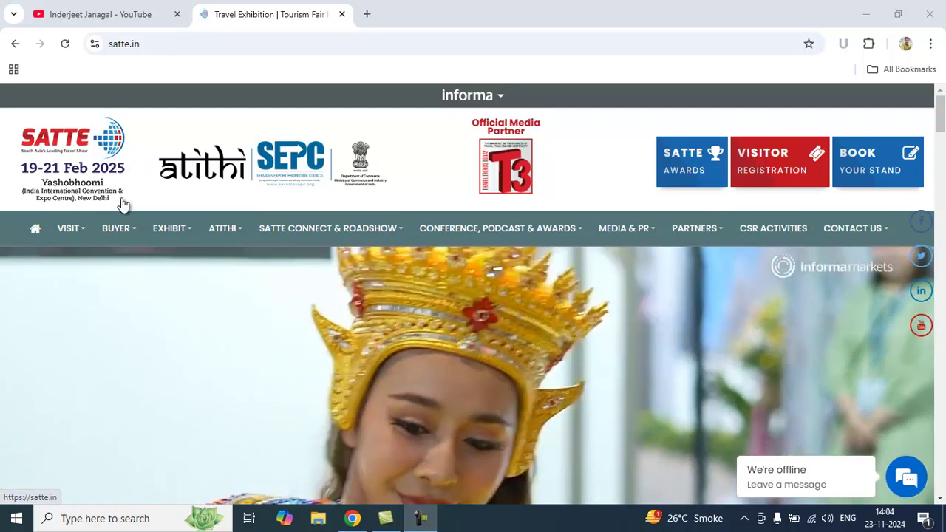
Step: Switch to the YouTube channel page and look through its latest videos
left_click(104, 14)
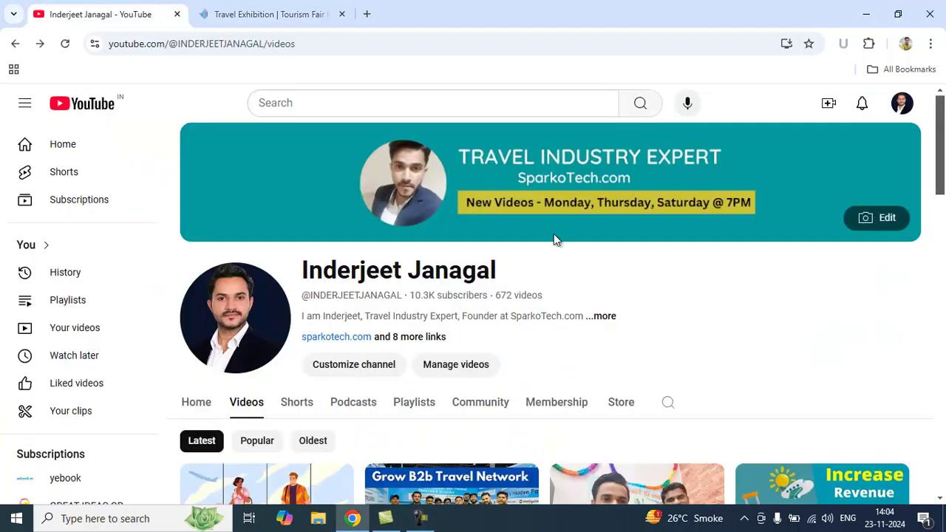
scroll(554, 255, "down", 3)
scroll(545, 285, "down", 5)
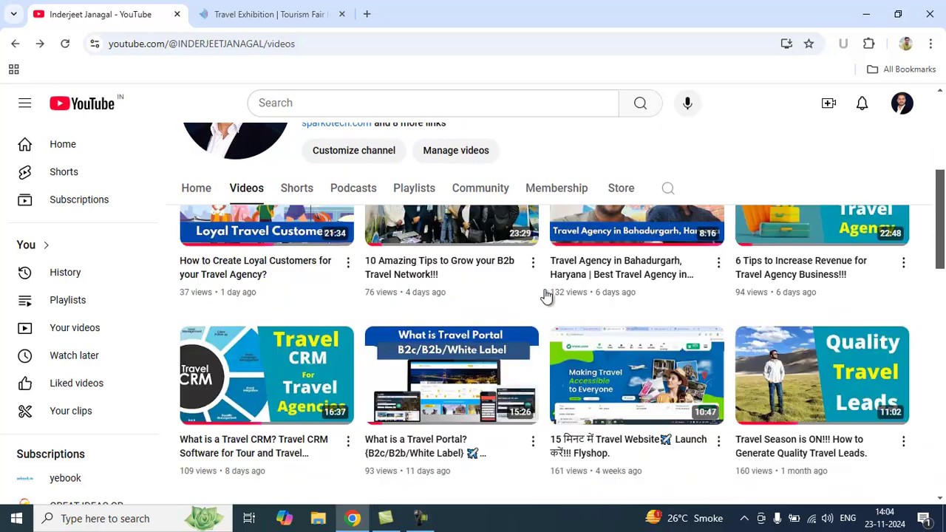
scroll(545, 291, "up", 4)
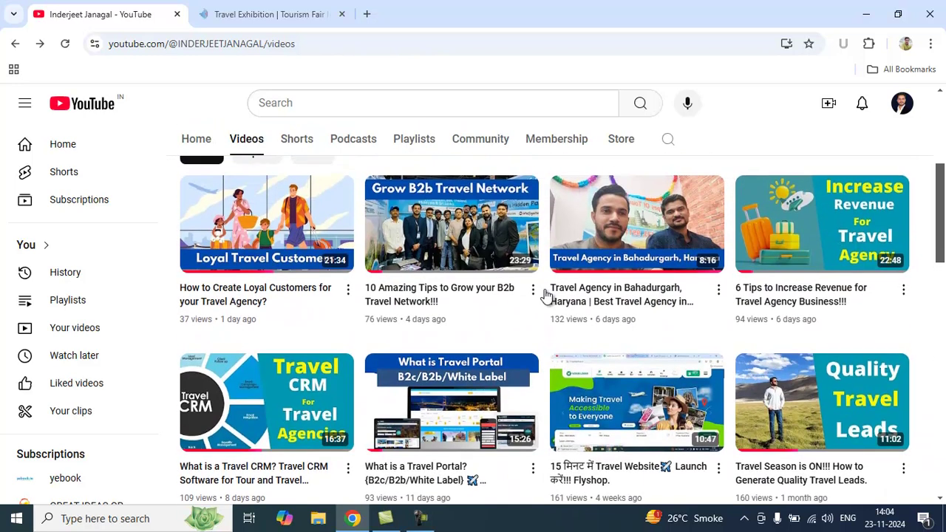
scroll(545, 292, "up", 3)
scroll(546, 289, "up", 3)
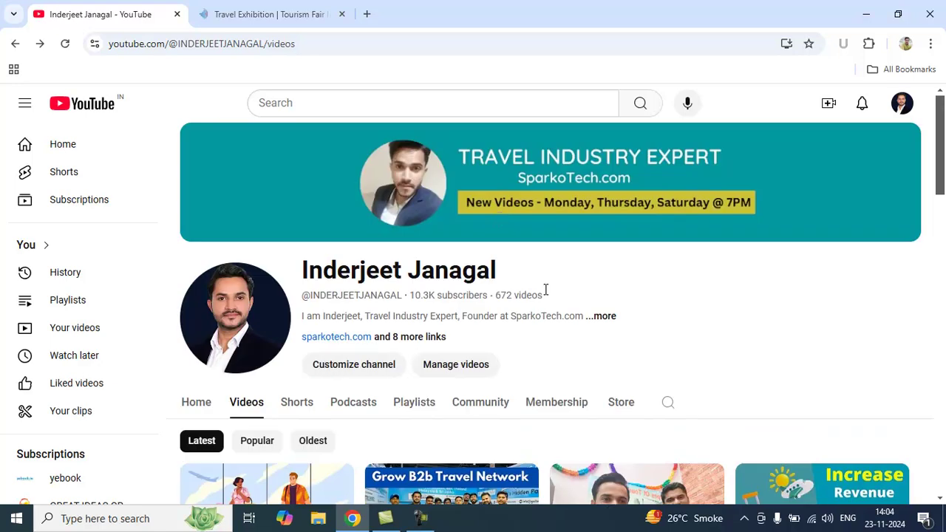
Step: Search YouTube for "satte travel event" and look through the SATTE videos and podcast in the results
left_click(428, 102)
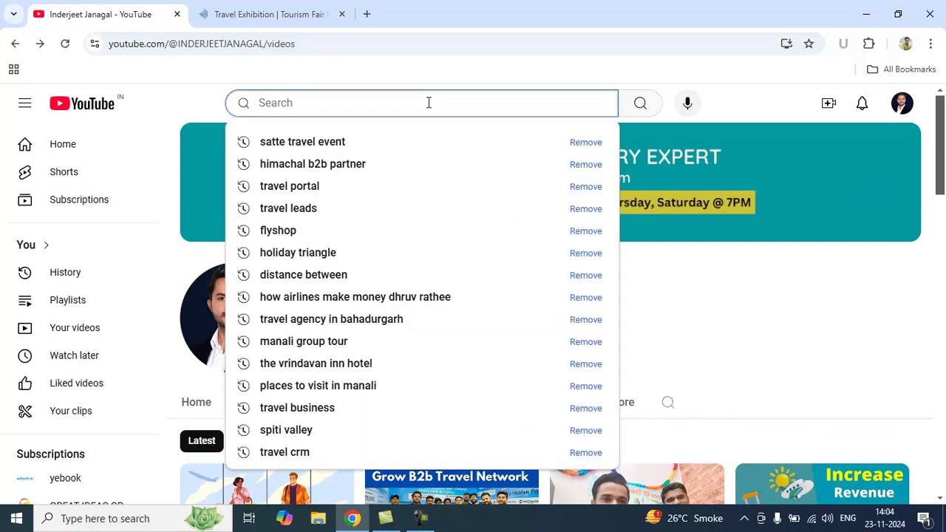
left_click(379, 141)
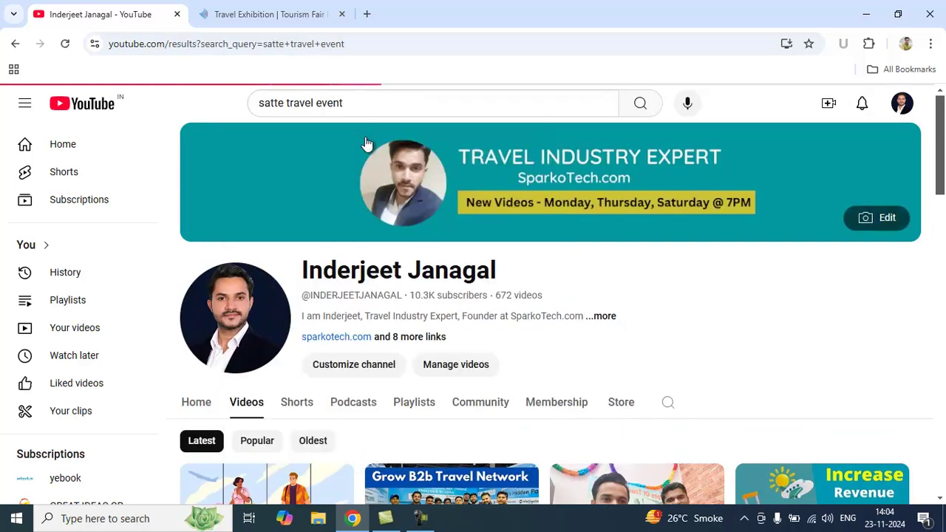
scroll(484, 270, "down", 3)
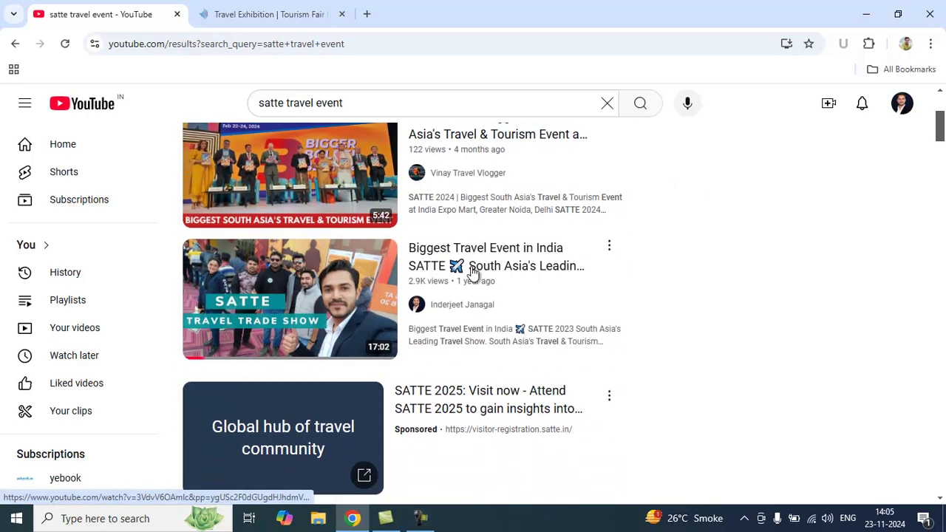
mouse_move(325, 280)
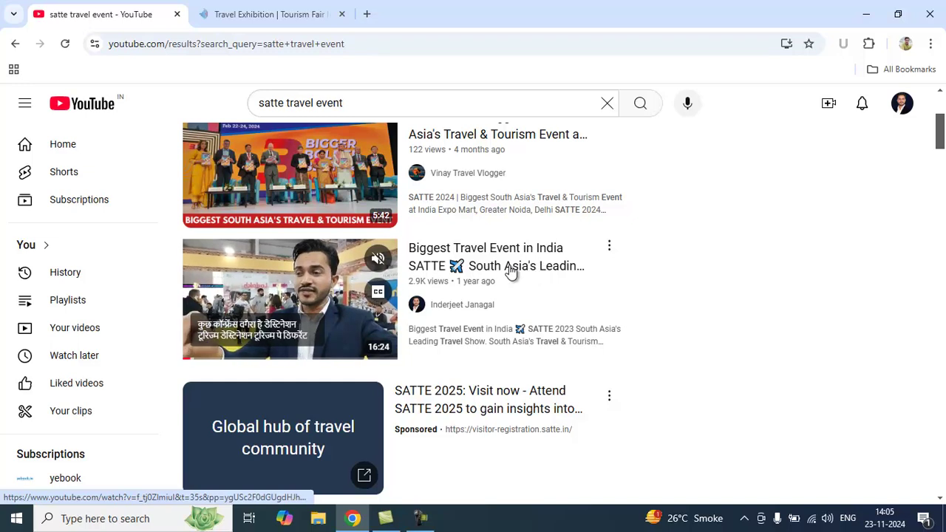
scroll(509, 270, "down", 5)
scroll(509, 264, "down", 10)
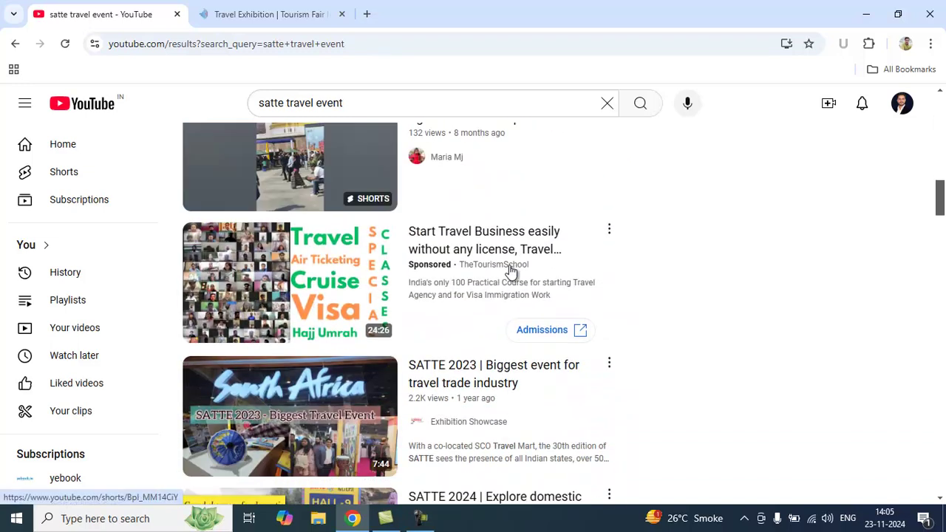
scroll(510, 271, "down", 10)
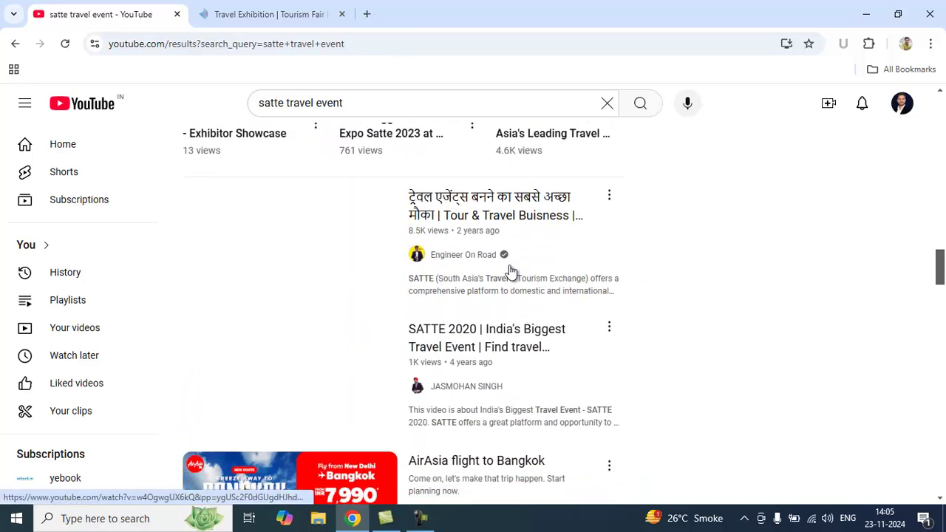
scroll(510, 271, "down", 5)
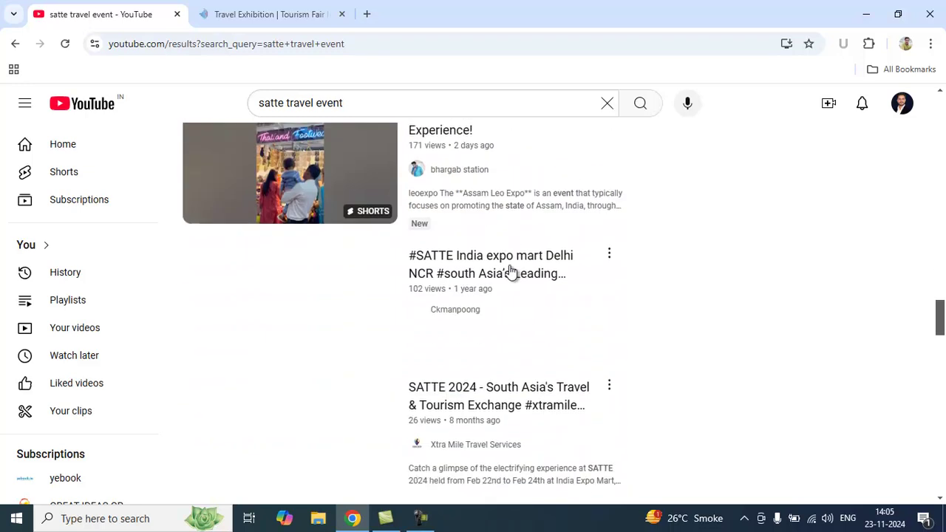
scroll(510, 270, "down", 6)
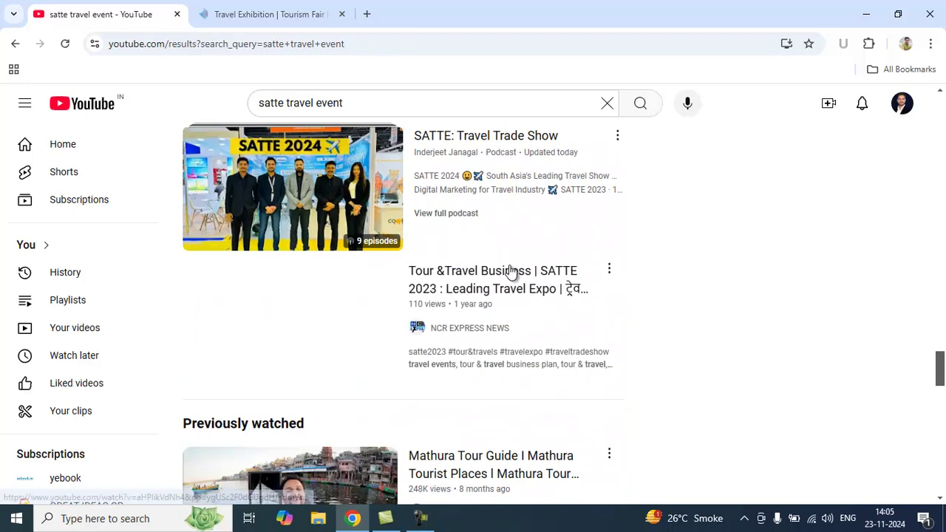
scroll(345, 252, "up", 1)
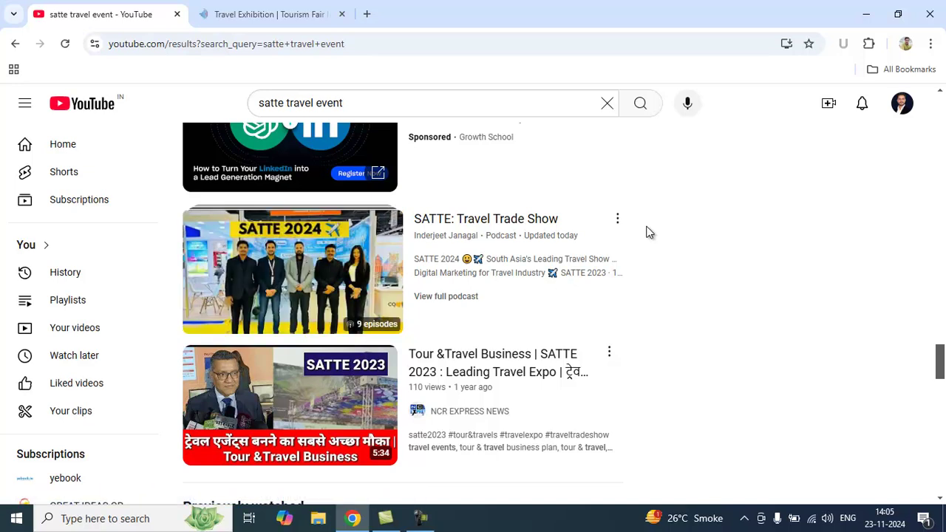
scroll(647, 233, "up", 15)
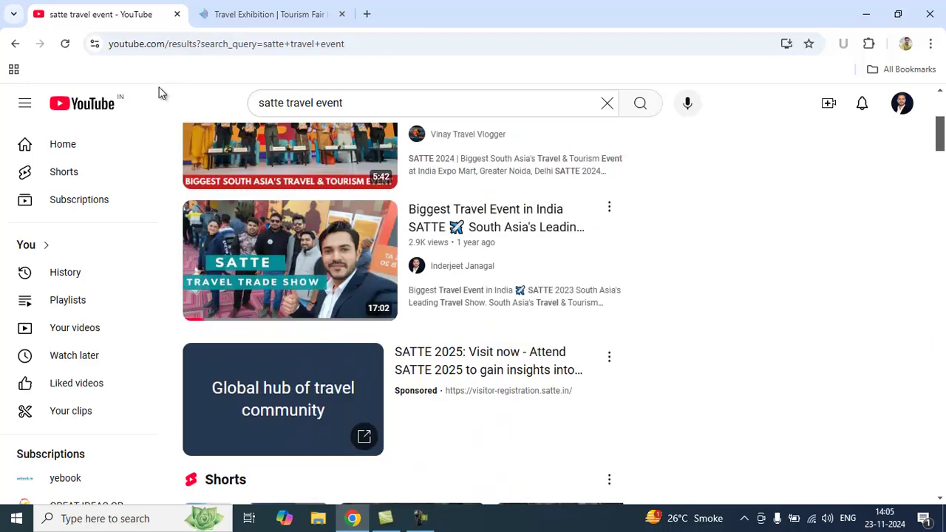
Step: Return to the channel page and check the notifications for the viewer comment requesting a video on SATTE 2025 registration
left_click(19, 47)
left_click(285, 11)
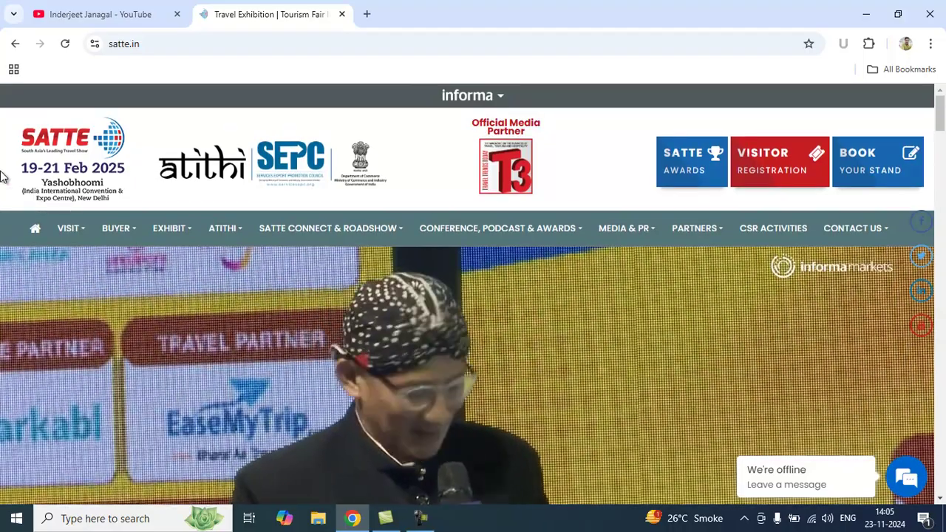
left_click(100, 10)
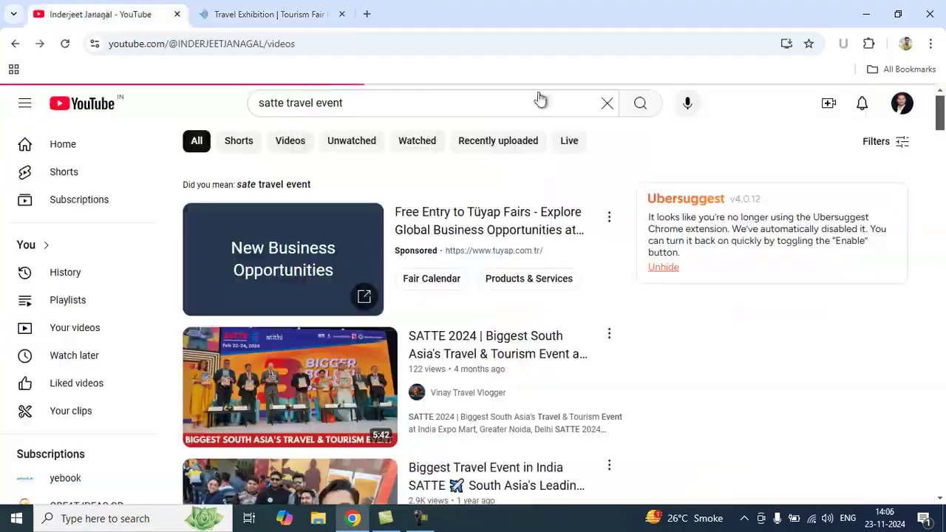
left_click(861, 104)
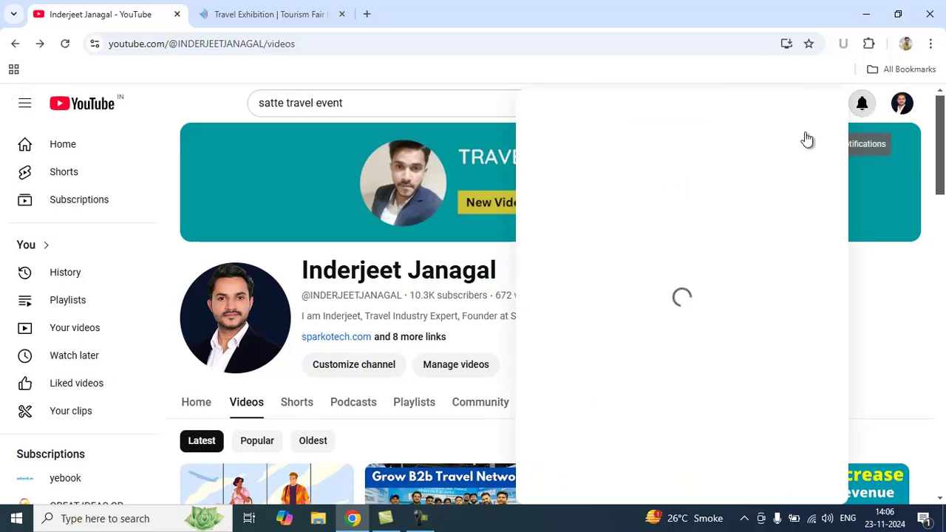
scroll(807, 139, "down", 5)
scroll(673, 221, "down", 3)
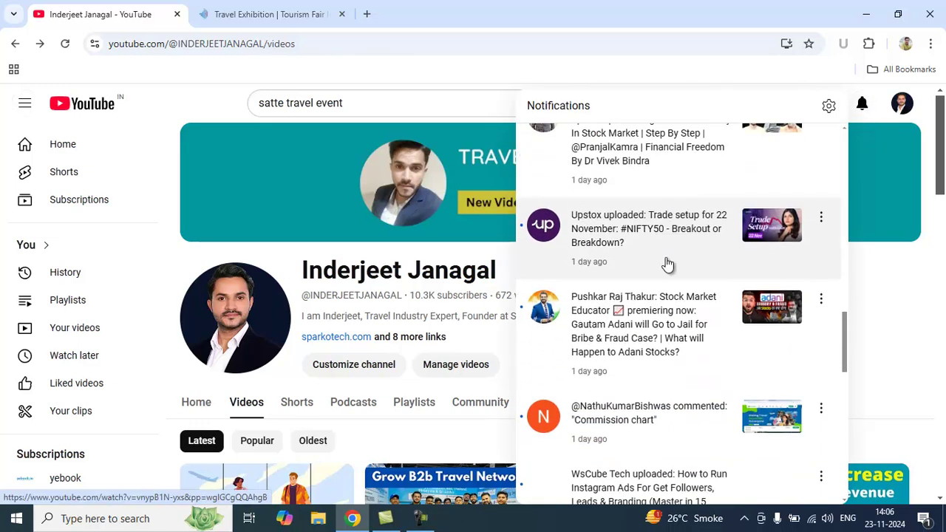
scroll(667, 264, "down", 7)
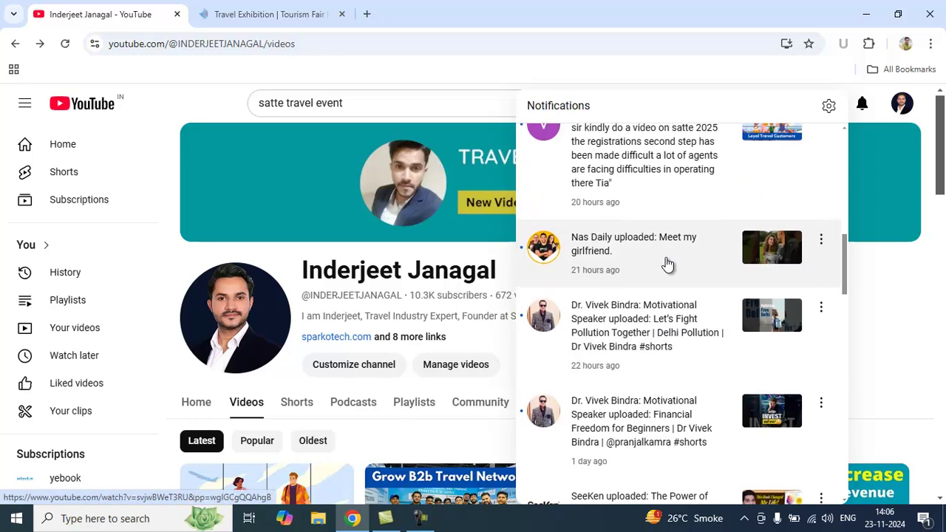
scroll(667, 264, "up", 3)
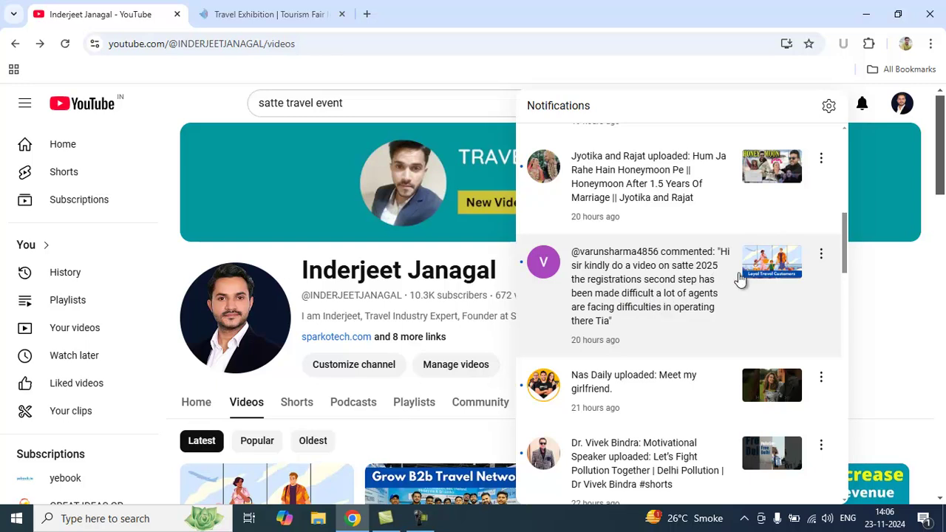
left_click(868, 298)
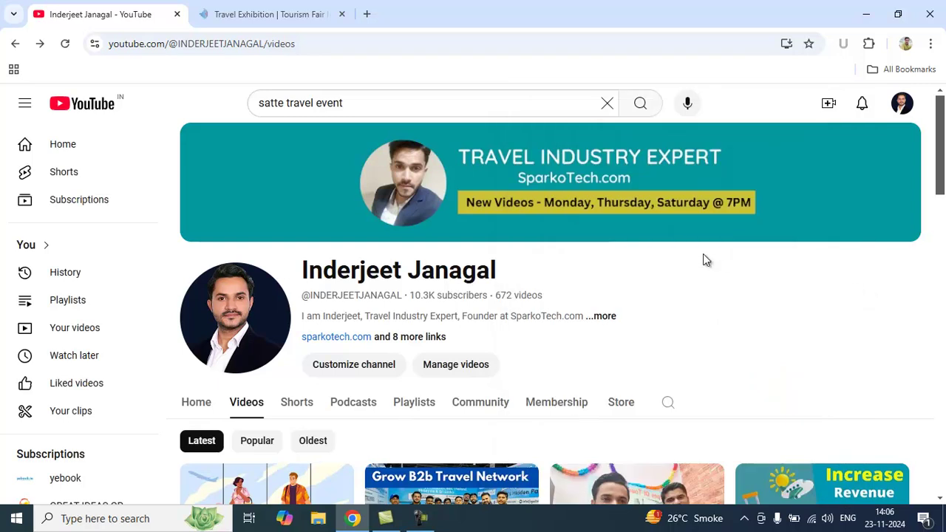
Step: Switch to the SATTE website and review its home page, including the welcome text, participation options and 2024 highlights
left_click(323, 9)
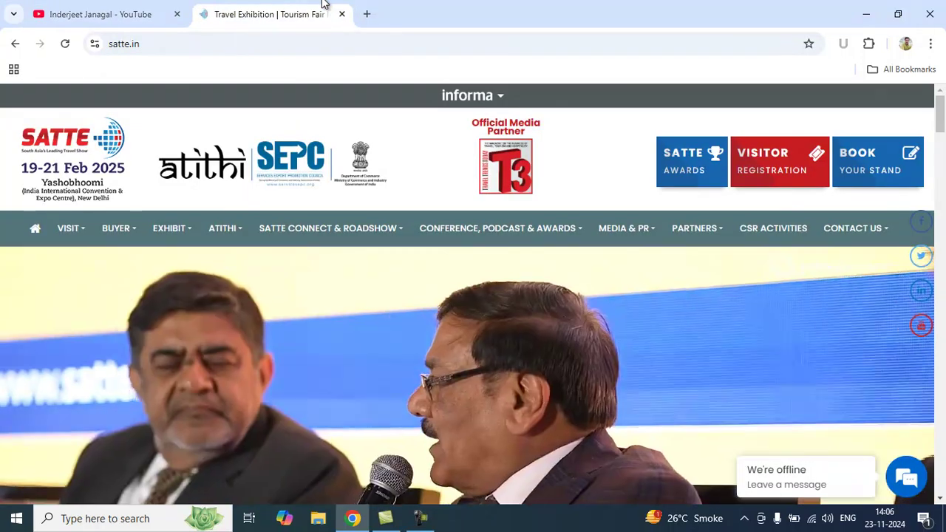
left_click(148, 10)
left_click(288, 9)
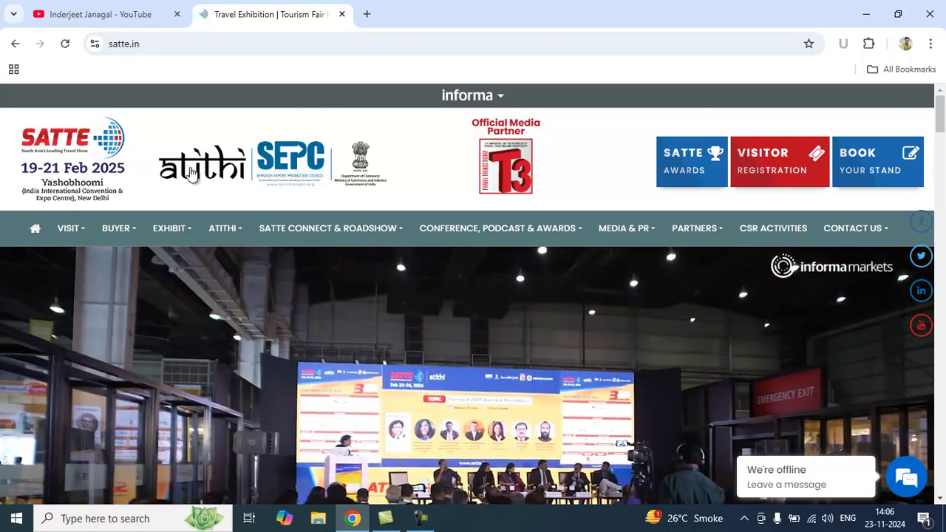
scroll(198, 199, "down", 5)
scroll(71, 360, "down", 3)
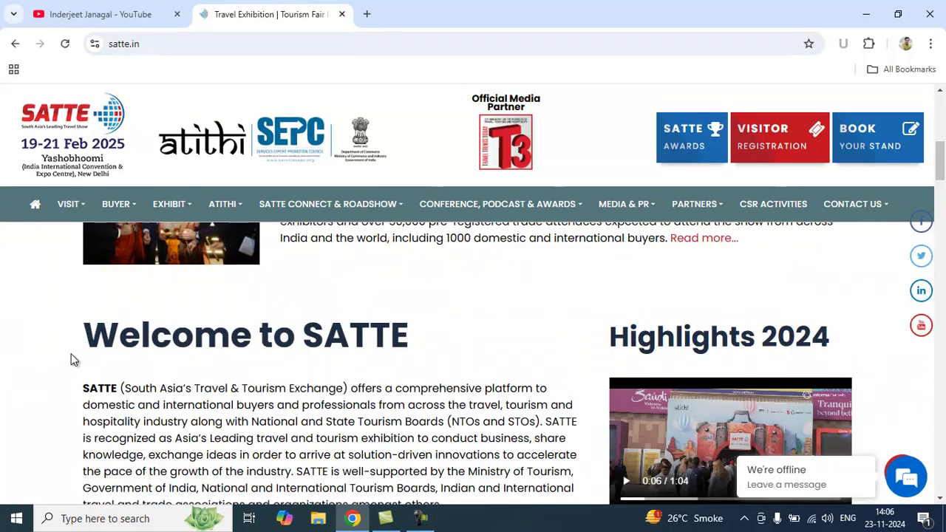
scroll(71, 360, "down", 10)
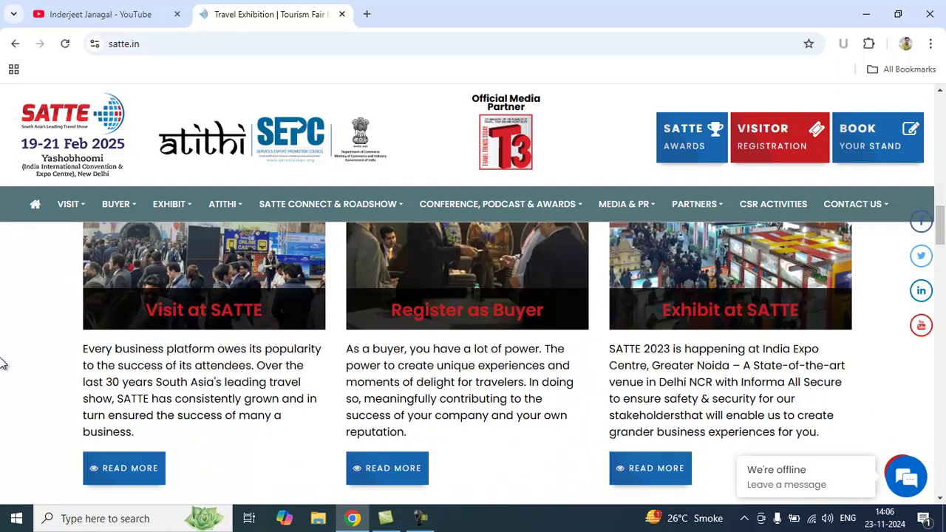
scroll(2, 362, "up", 5)
scroll(2, 362, "down", 6)
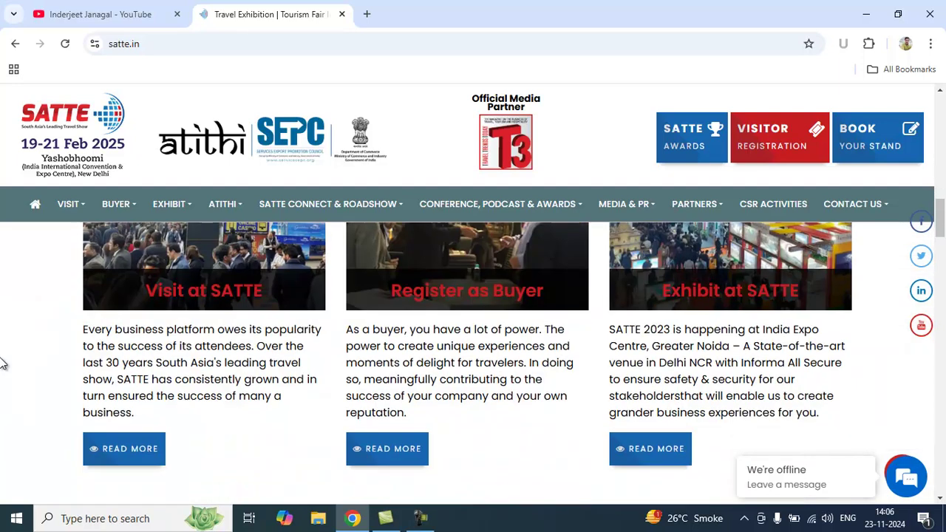
scroll(3, 362, "down", 1)
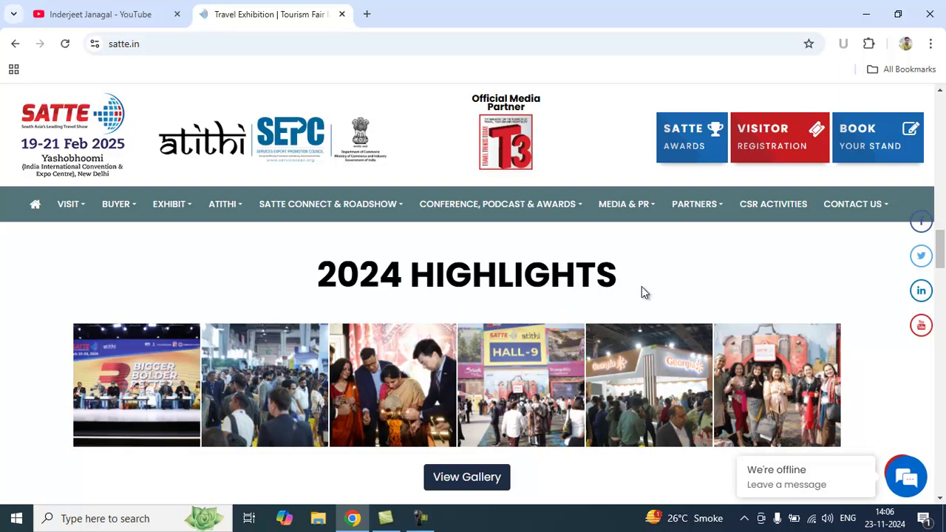
scroll(641, 292, "down", 1)
scroll(641, 292, "down", 1)
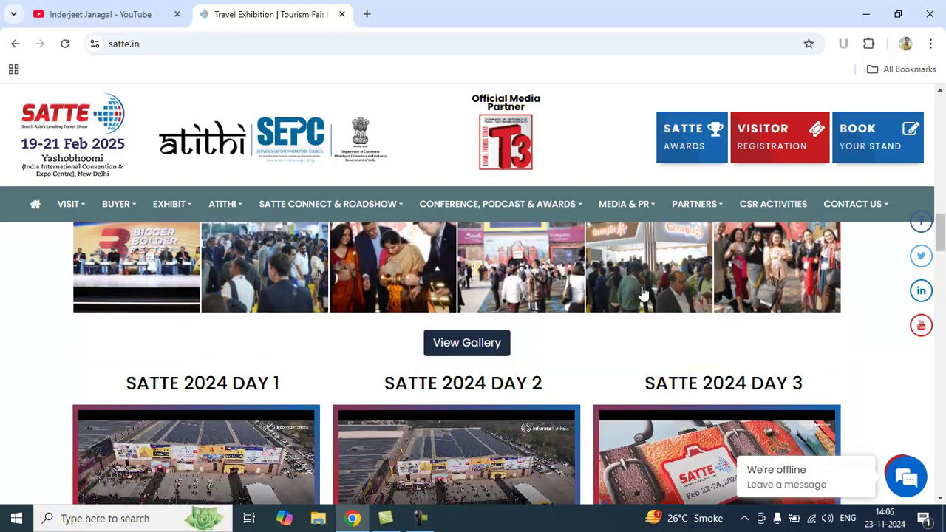
scroll(641, 292, "up", 10)
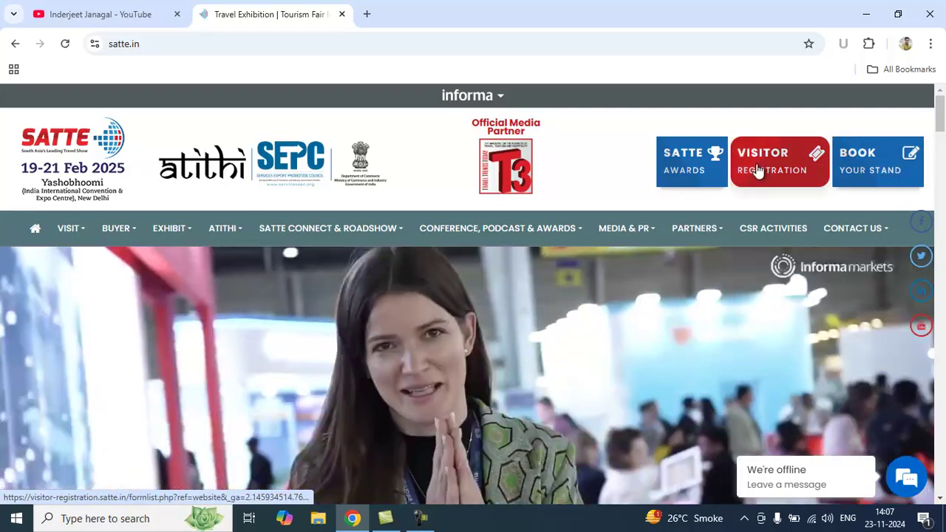
Step: Go through Visitor Registration to the Travel Agents / Tour Operators Registration form, highlighting the event dates and venue on the way
left_click(757, 170)
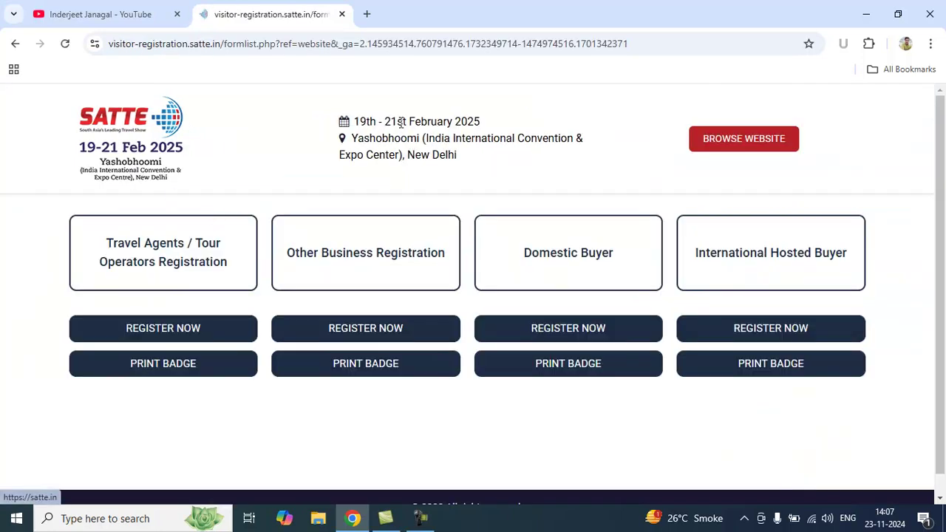
left_click_drag(473, 159, 349, 115)
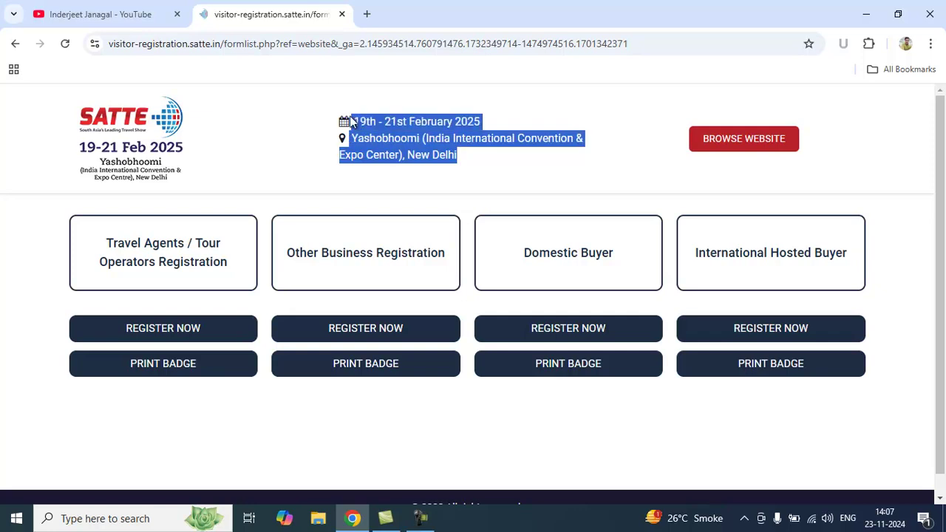
left_click(307, 120)
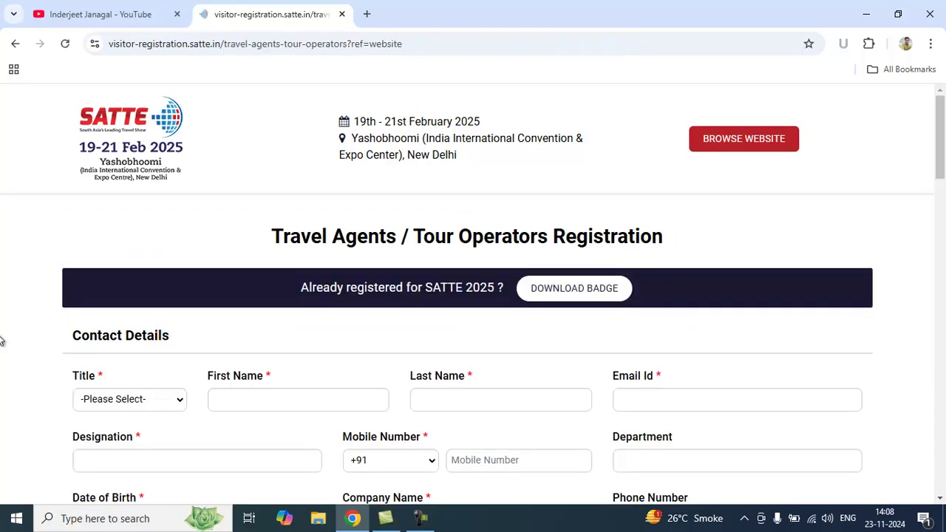
Step: Look over the registration form and examine the title choices and the name and email fields under Contact Details
scroll(2, 341, "down", 2)
scroll(3, 341, "down", 5)
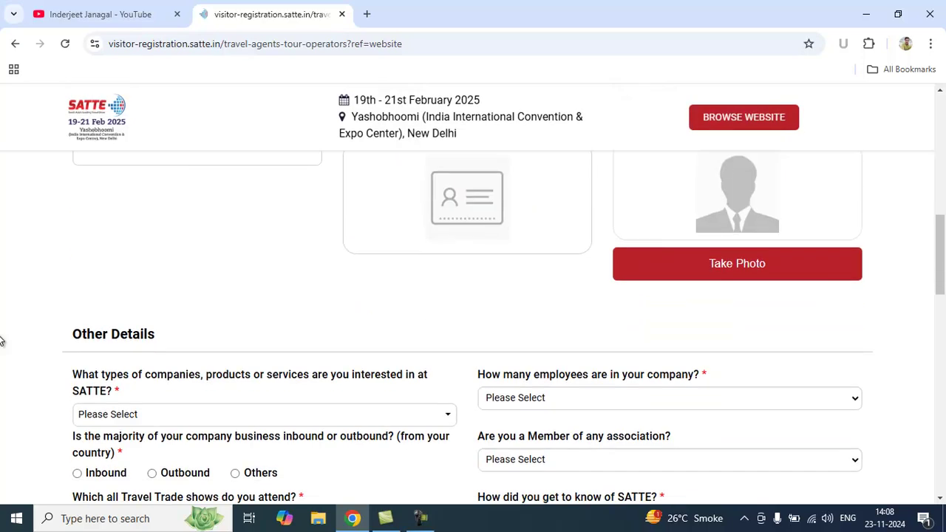
scroll(2, 340, "up", 10)
scroll(2, 340, "down", 2)
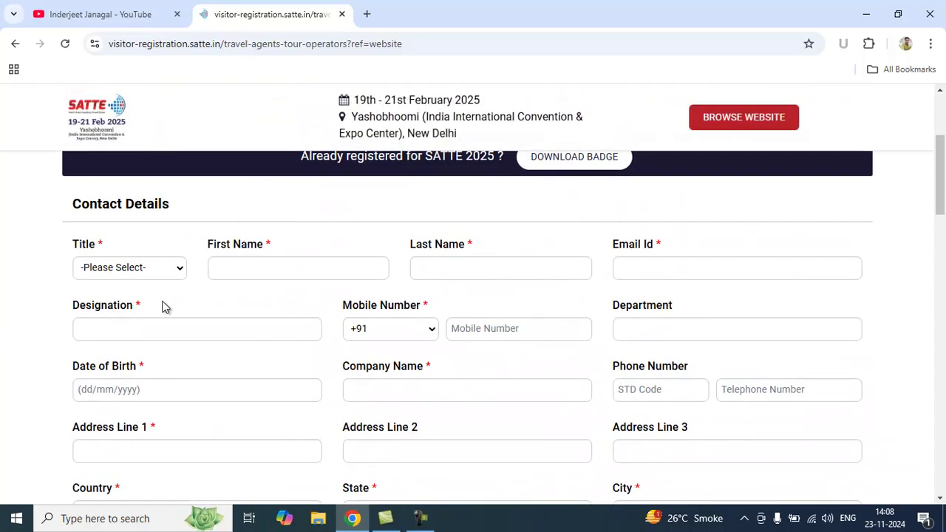
left_click(122, 272)
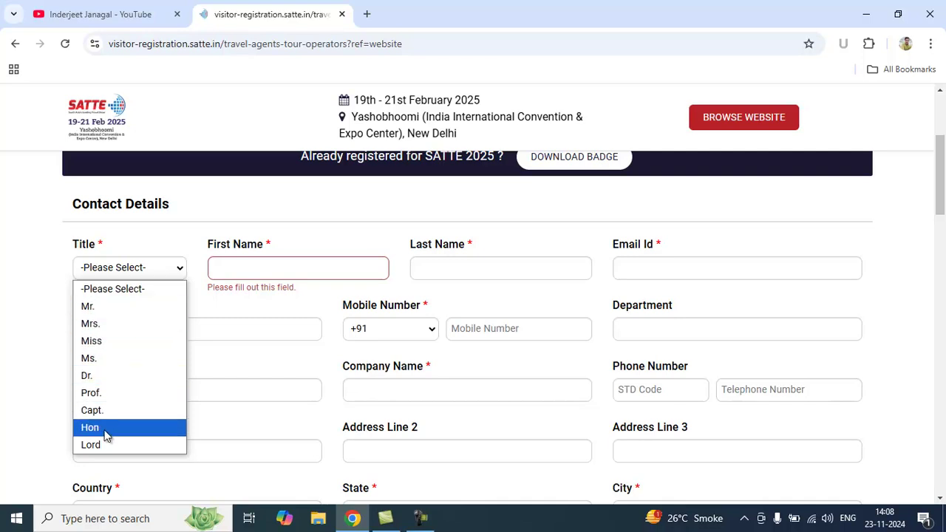
left_click(48, 352)
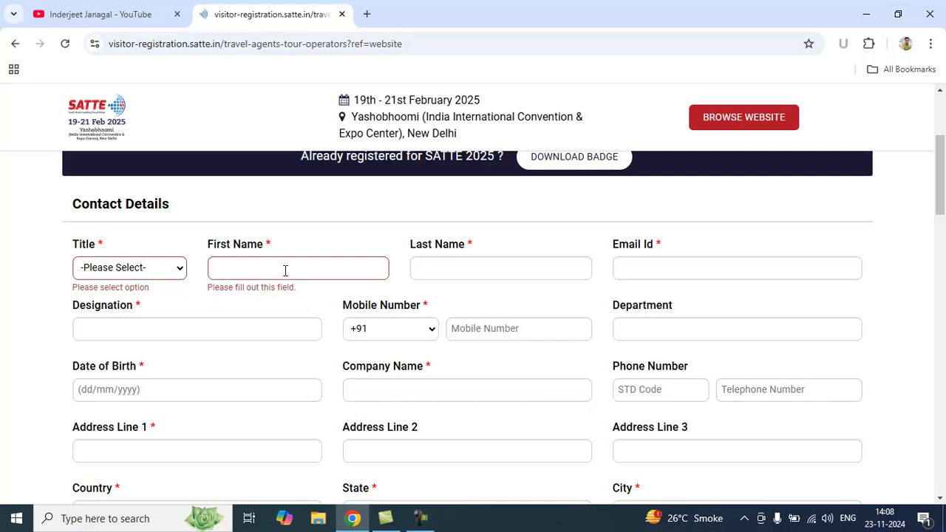
scroll(448, 271, "down", 1)
left_click(535, 235)
left_click(640, 227)
scroll(640, 229, "down", 1)
Step: Enter Marketing Head as a sample designation and clear the field again
left_click(212, 255)
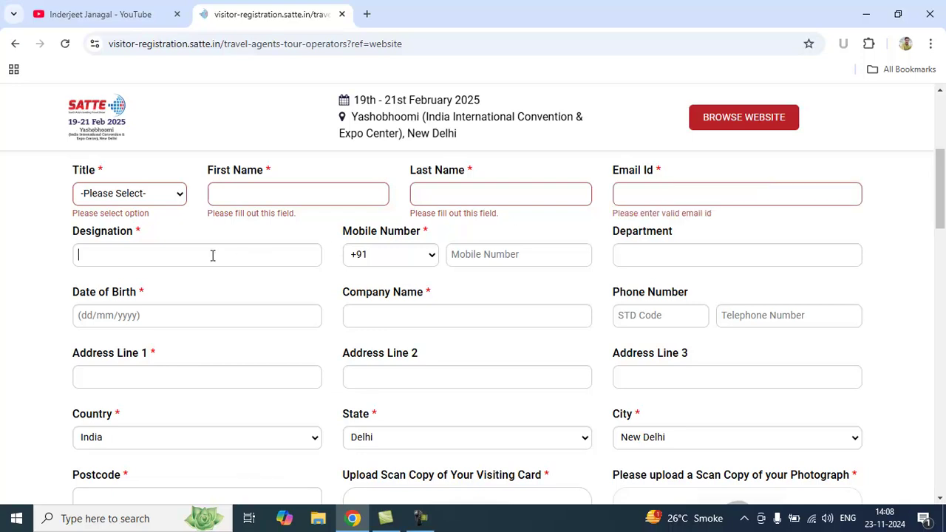
type("Marketing Head")
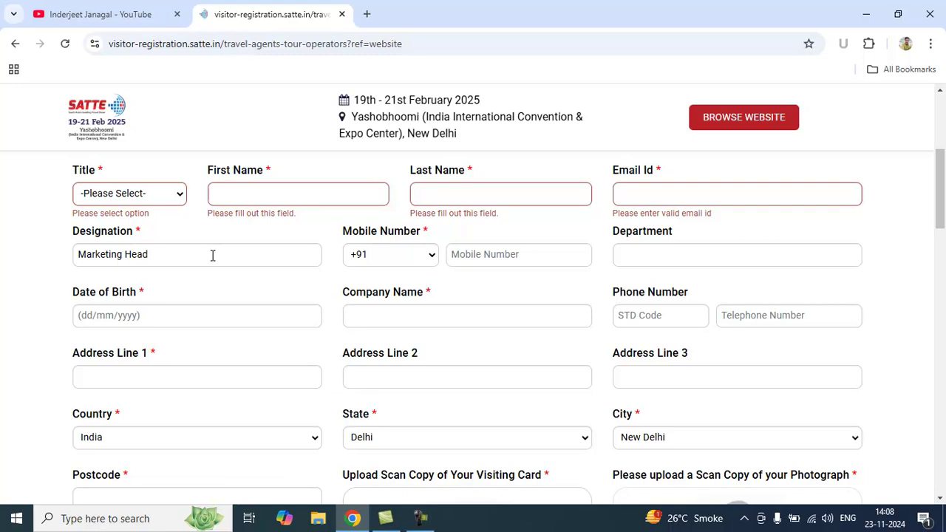
key("BackSpace")
key("BackSpace")
key("BackSpace")
key("BackSpace")
key("BackSpace")
key("BackSpace")
key("BackSpace")
key("BackSpace")
key("BackSpace")
key("BackSpace")
key("BackSpace")
key("BackSpace")
key("BackSpace")
key("BackSpace")
Step: Examine the mobile number and department fields, checking the asterisks that distinguish mandatory contact fields from optional ones
scroll(212, 255, "down", 1)
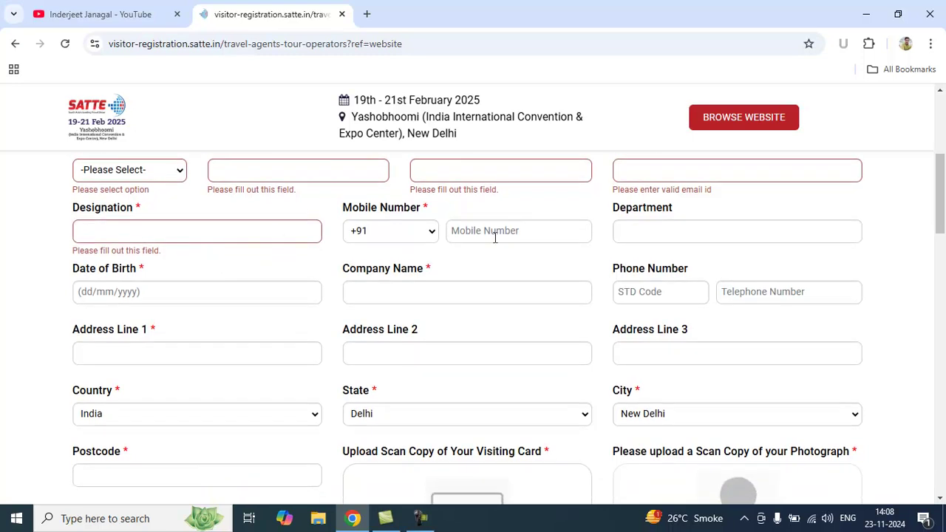
scroll(601, 217, "down", 1)
left_click(627, 213)
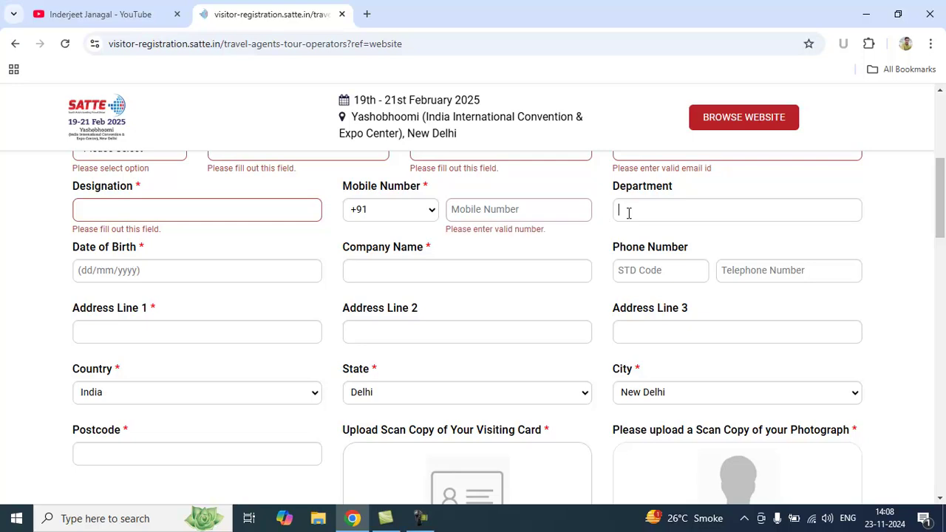
scroll(629, 214, "up", 1)
left_click_drag(429, 264, 425, 265)
left_click_drag(476, 207, 470, 203)
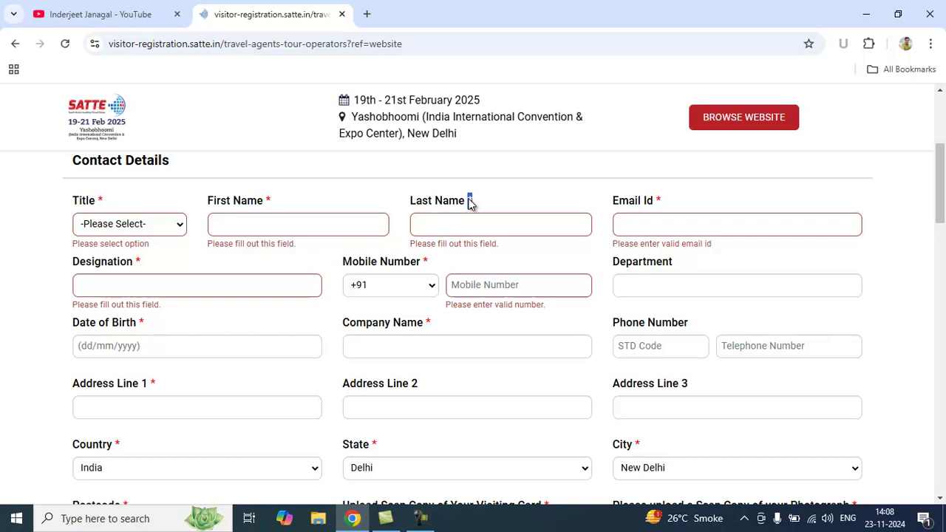
left_click(541, 200)
left_click(654, 293)
scroll(603, 288, "down", 1)
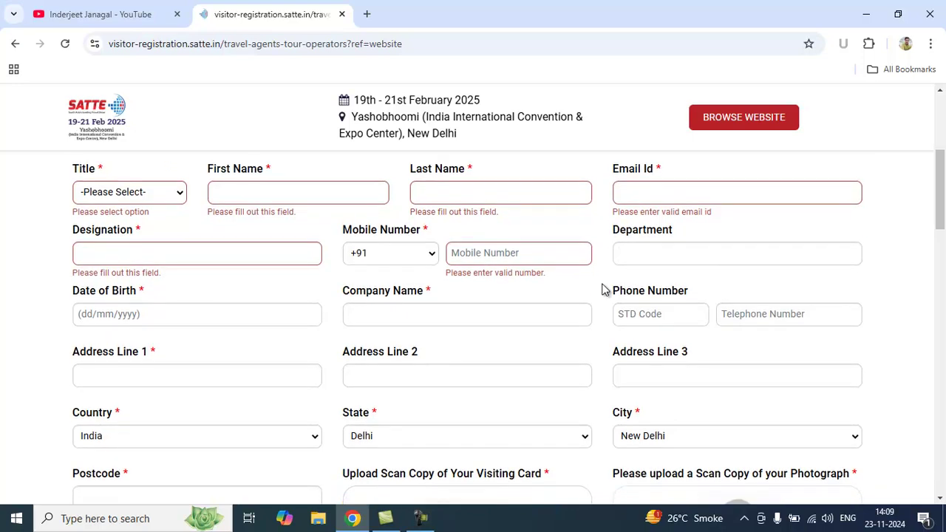
scroll(602, 288, "down", 1)
scroll(602, 288, "down", 1)
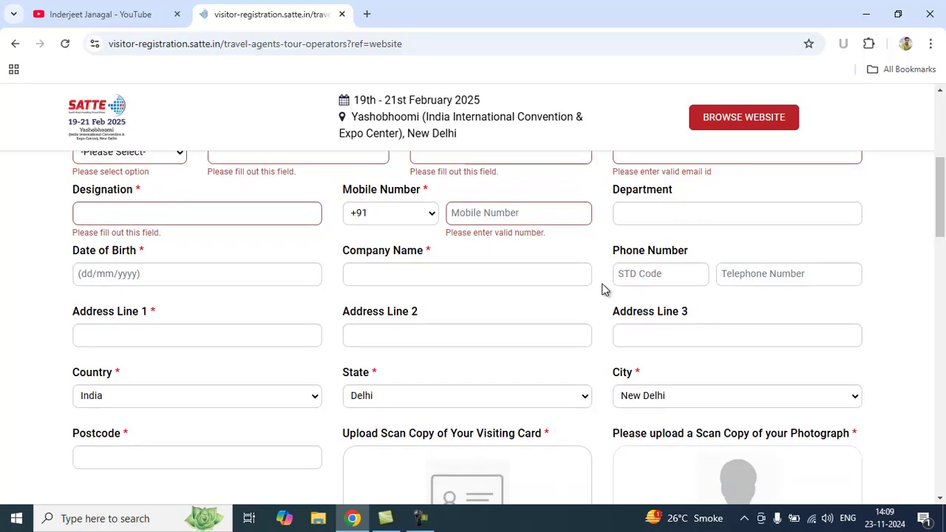
scroll(144, 259, "down", 1)
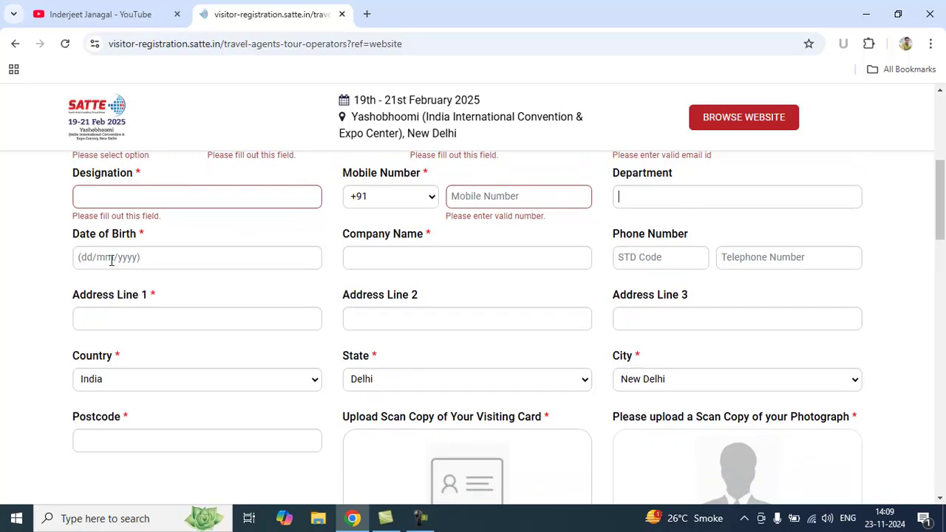
Step: Examine the company name, phone number and three address line fields, checking which of them are mandatory
left_click(403, 255)
scroll(404, 254, "down", 1)
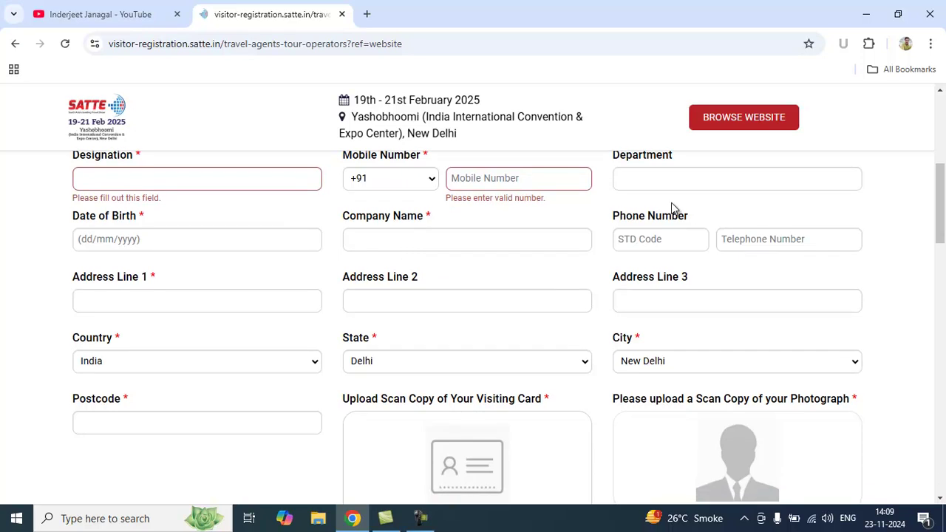
scroll(768, 259, "down", 2)
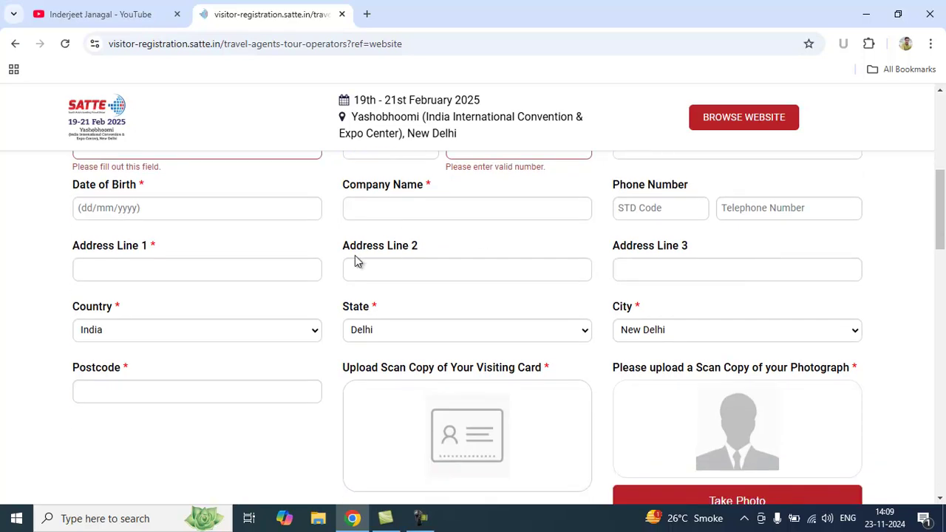
scroll(357, 261, "up", 1)
left_click(183, 299)
scroll(185, 299, "down", 1)
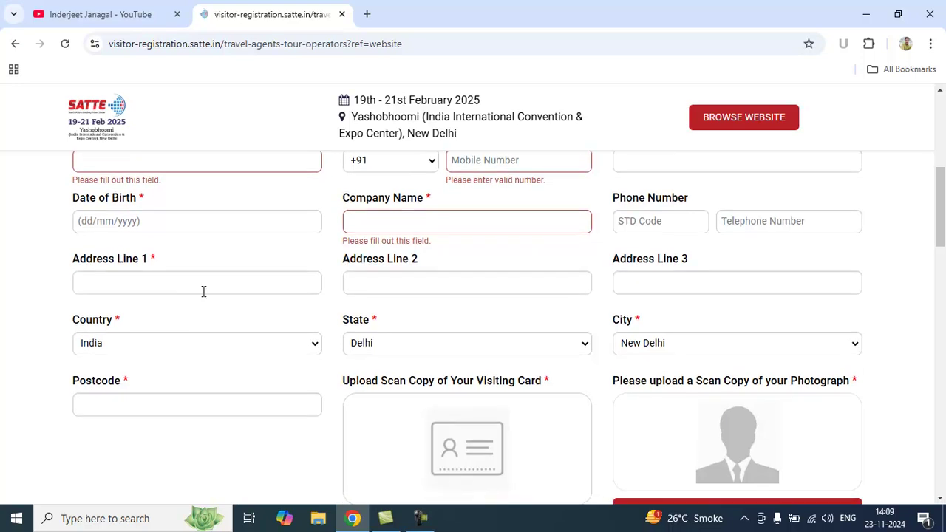
left_click(383, 283)
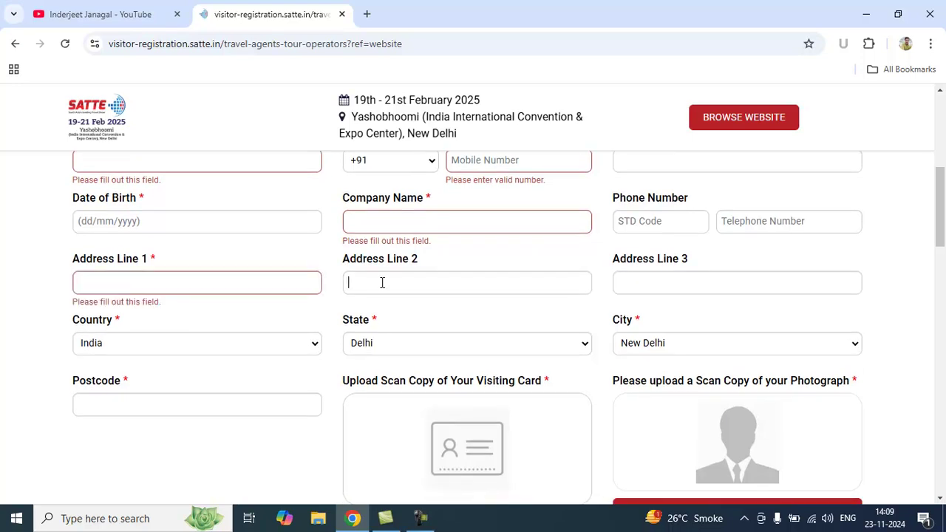
left_click(241, 290)
double_click(153, 259)
left_click(42, 266)
scroll(42, 266, "down", 1)
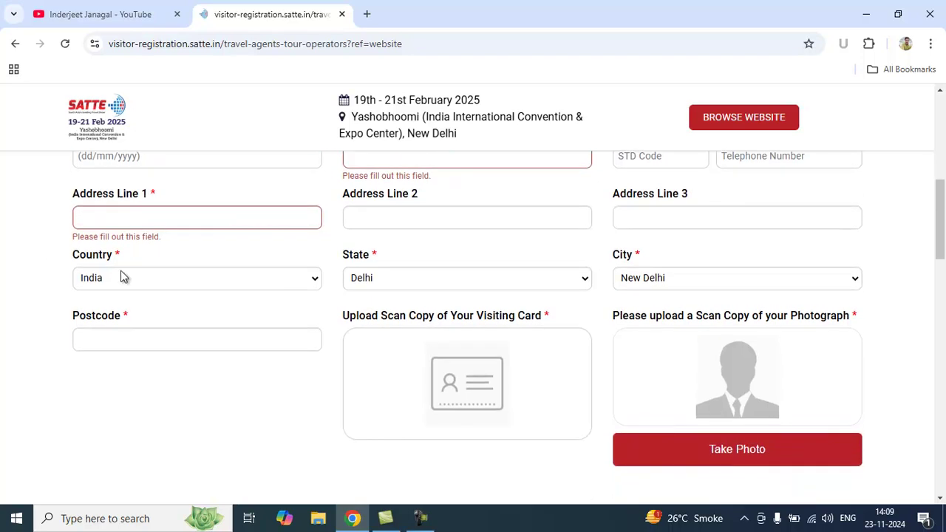
Step: Look through the country and state choices and check the city field, keeping India, Delhi and New Delhi selected
left_click(144, 286)
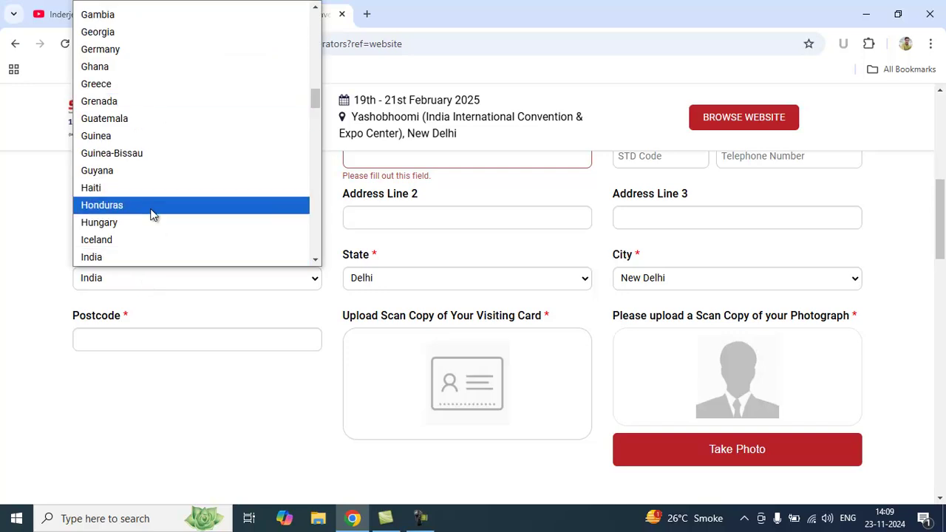
scroll(152, 222, "up", 2)
left_click(2, 260)
scroll(2, 260, "up", 1)
left_click(420, 318)
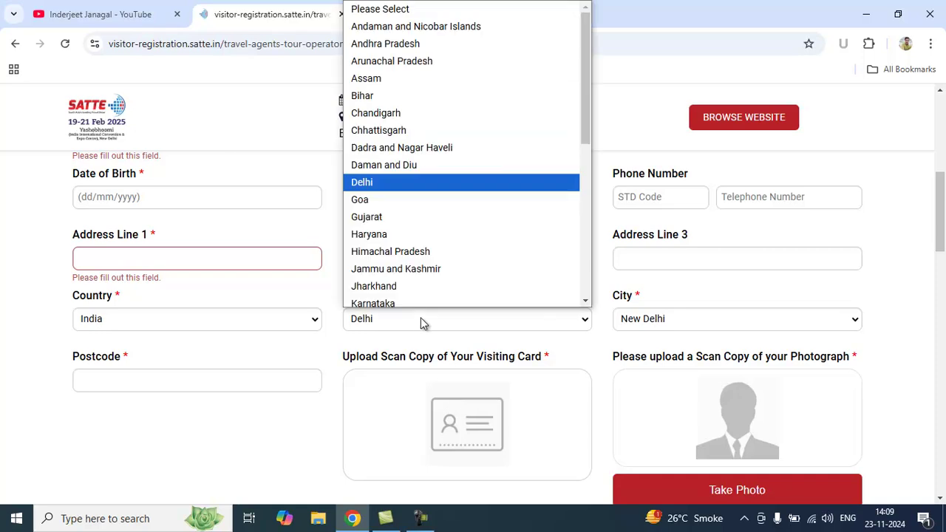
key("k")
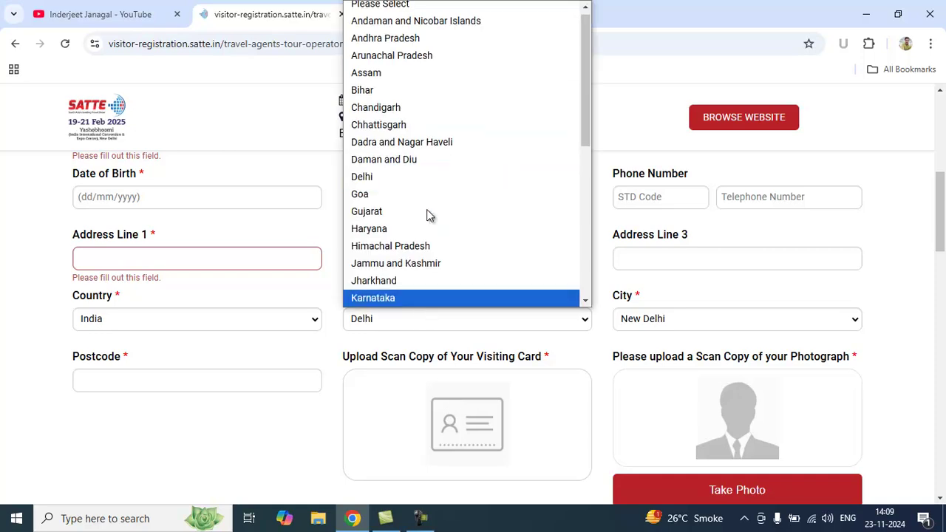
left_click(404, 325)
left_click(660, 318)
left_click(660, 318)
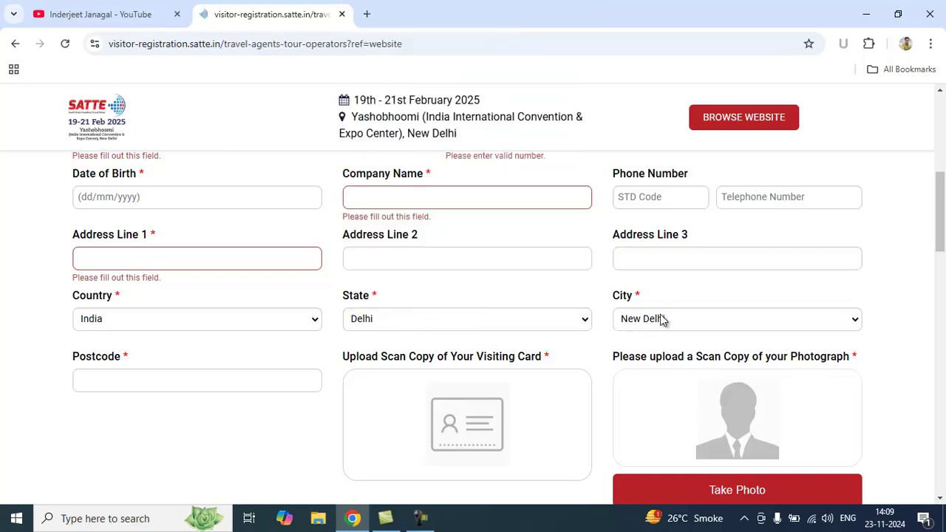
Step: Examine the postcode field and the upload areas for the visiting card and photograph, including the Take Photo option
scroll(661, 319, "down", 2)
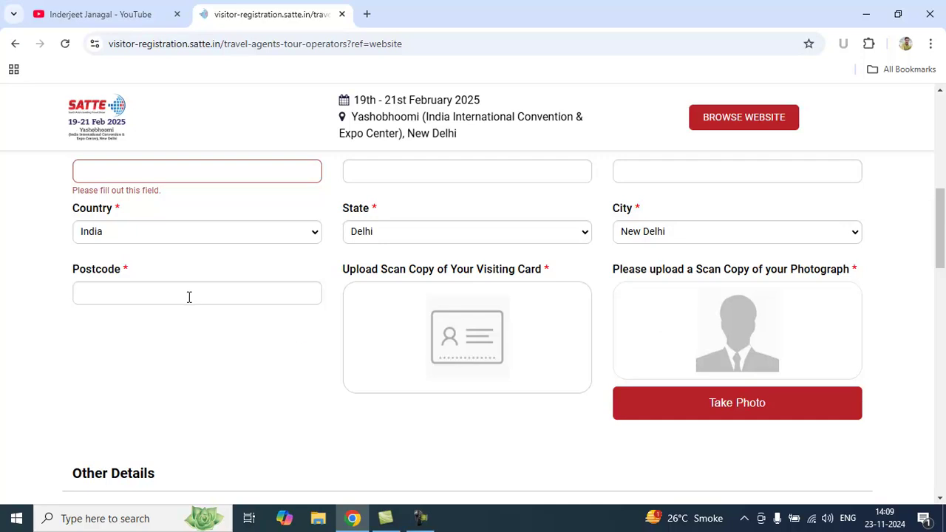
left_click(255, 357)
scroll(255, 358, "down", 1)
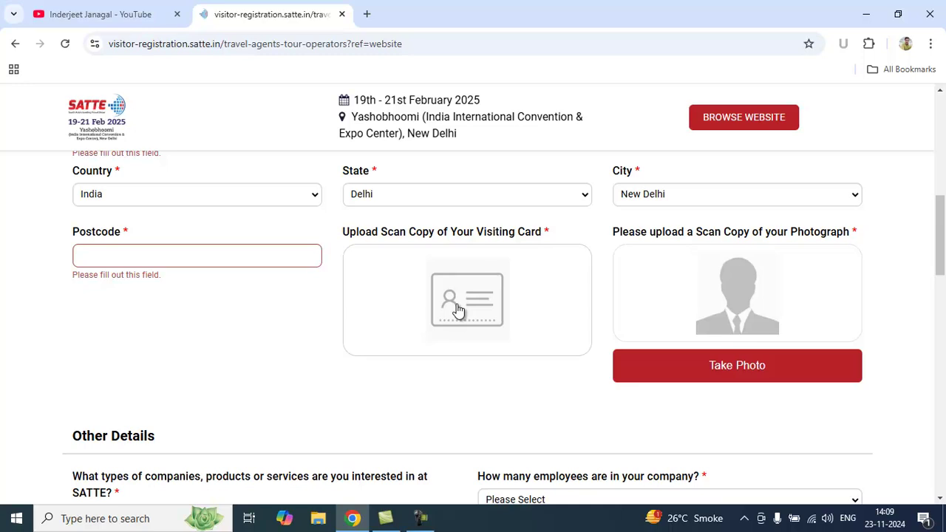
scroll(458, 310, "down", 1)
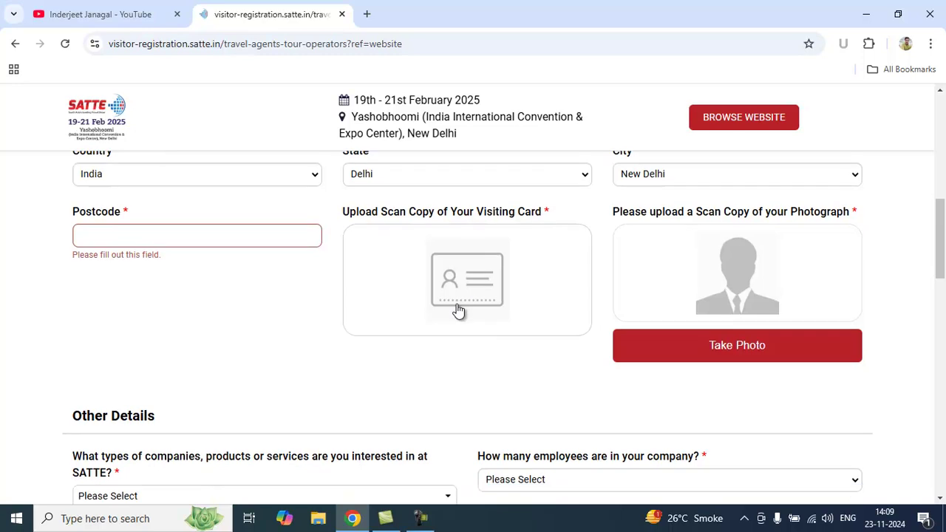
scroll(465, 284, "down", 1)
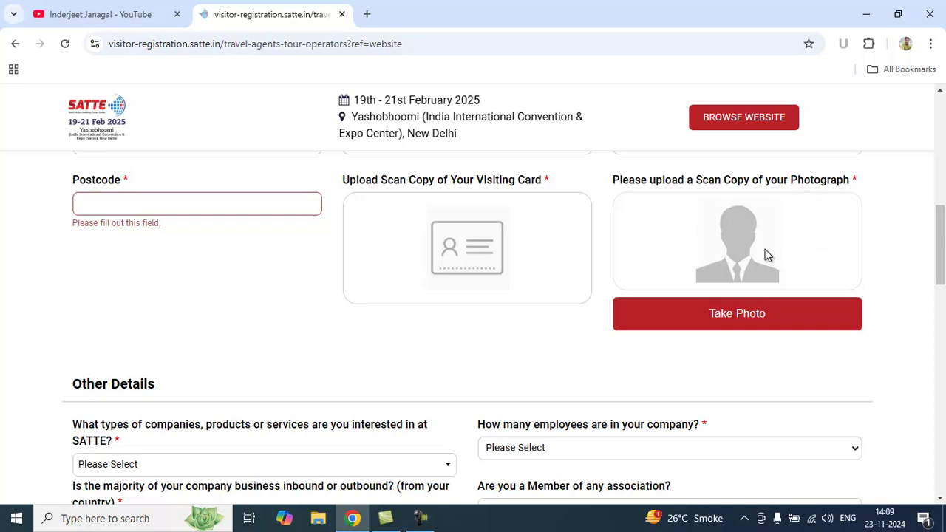
left_click(738, 317)
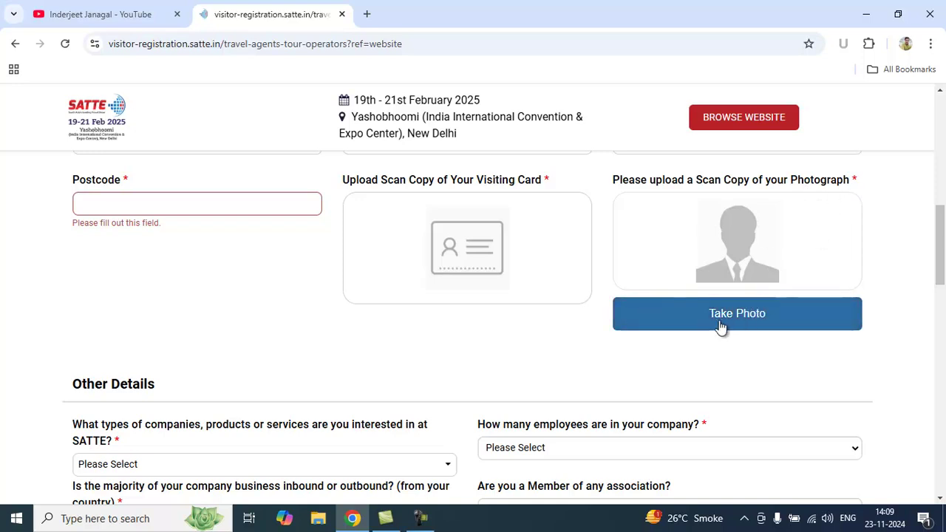
Step: Look through the company, product and service types offered in the SATTE interest question under Other Details
scroll(584, 342, "down", 1)
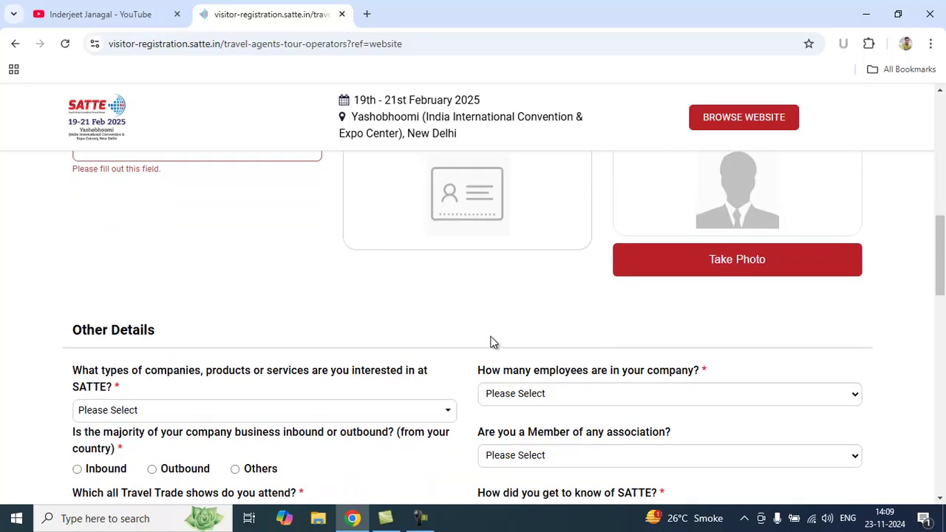
scroll(488, 343, "down", 2)
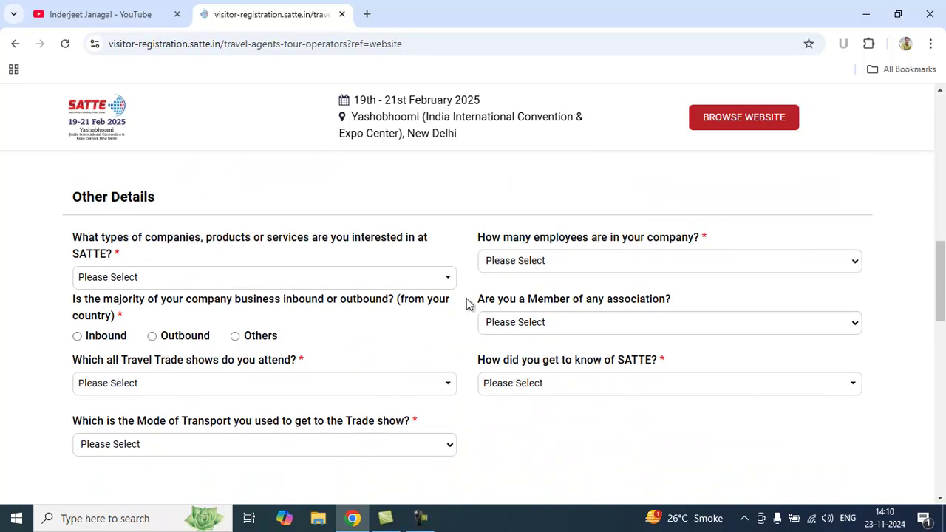
scroll(464, 343, "down", 1)
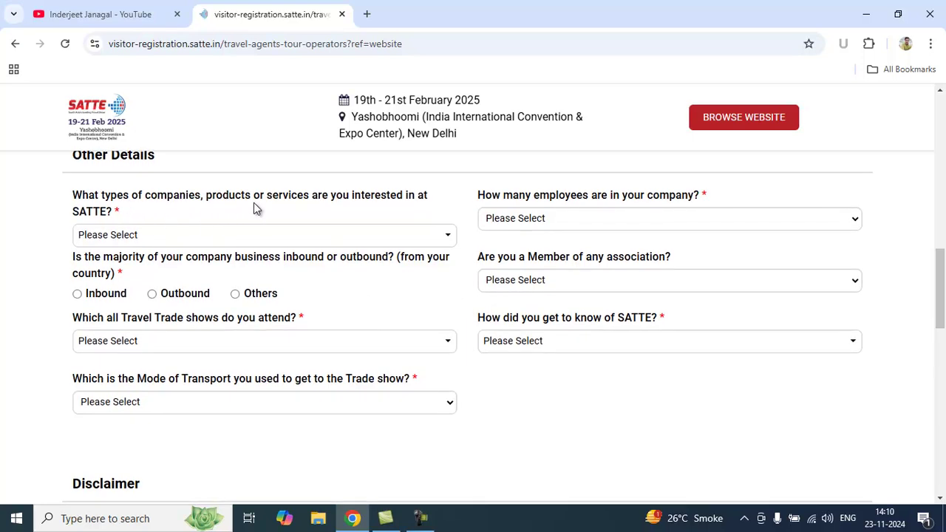
left_click(384, 234)
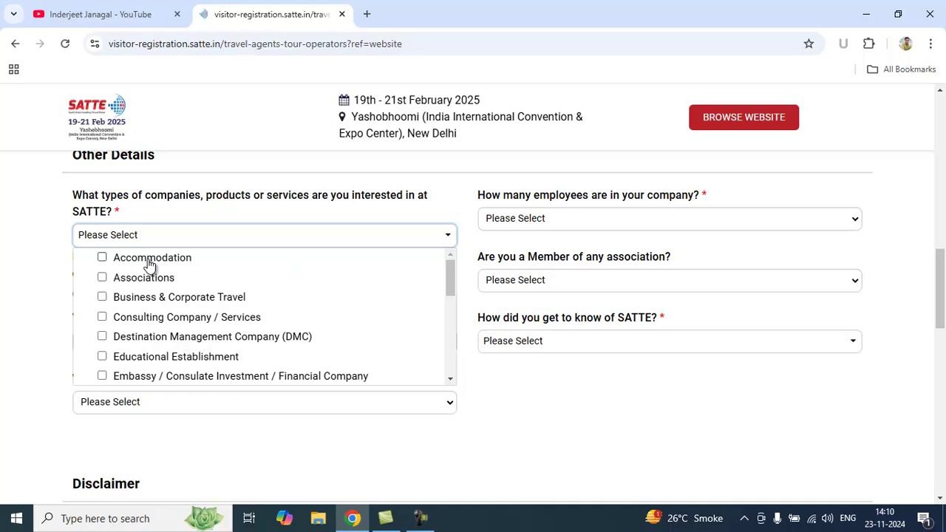
scroll(149, 266, "down", 1)
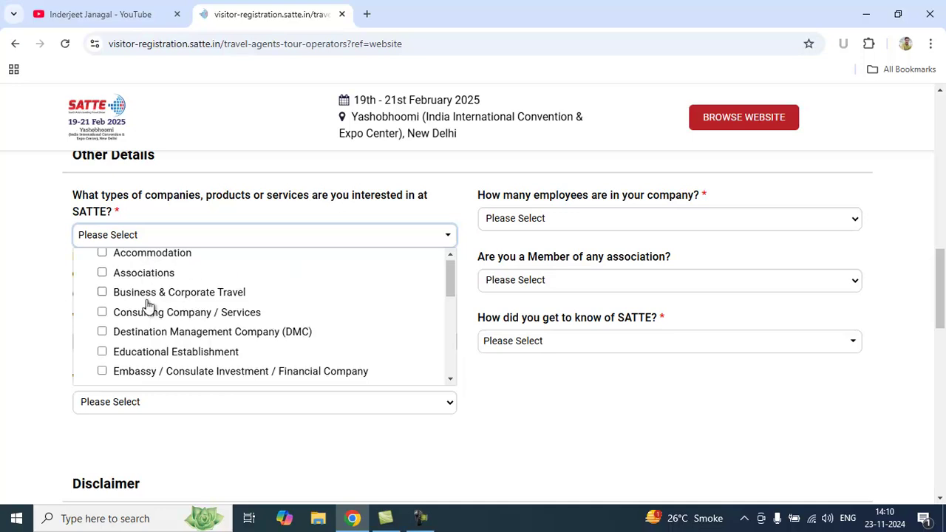
scroll(146, 306, "down", 1)
scroll(221, 293, "down", 1)
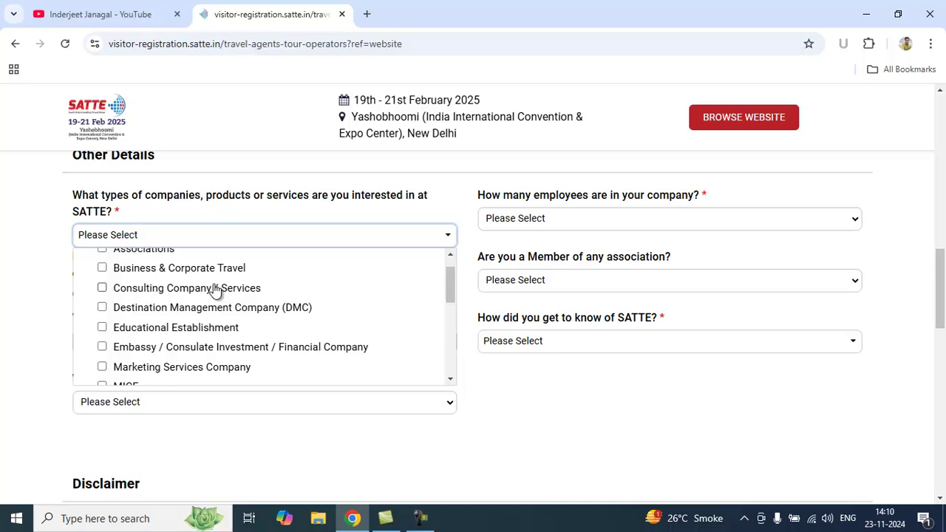
scroll(213, 289, "down", 1)
scroll(253, 291, "down", 3)
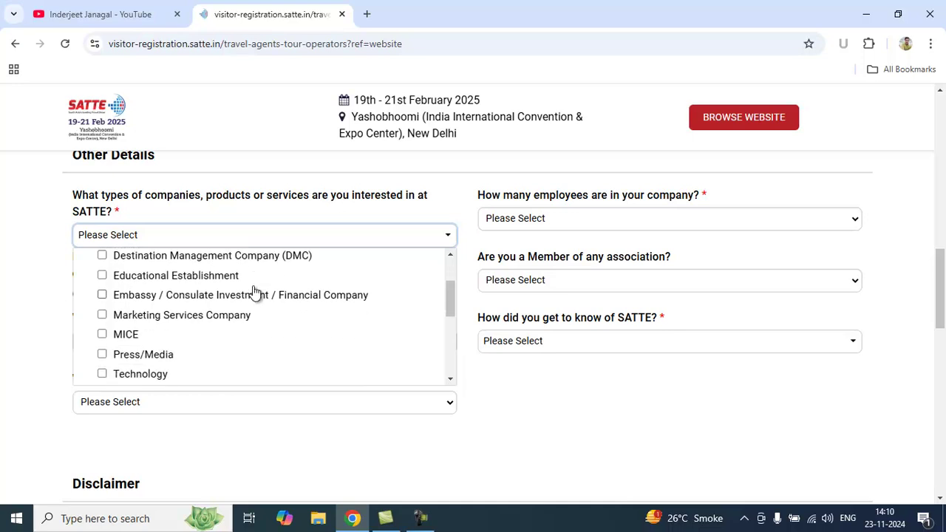
scroll(175, 309, "down", 1)
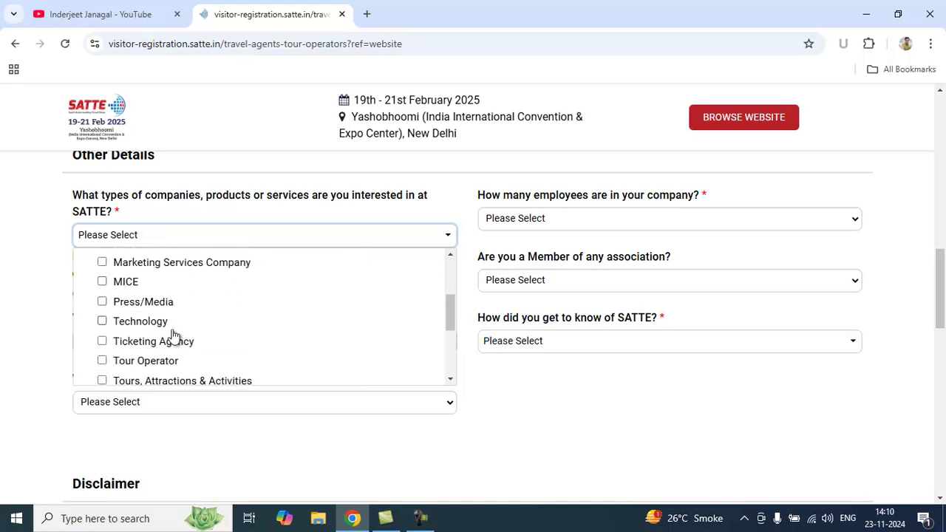
scroll(172, 334, "down", 2)
scroll(151, 335, "down", 1)
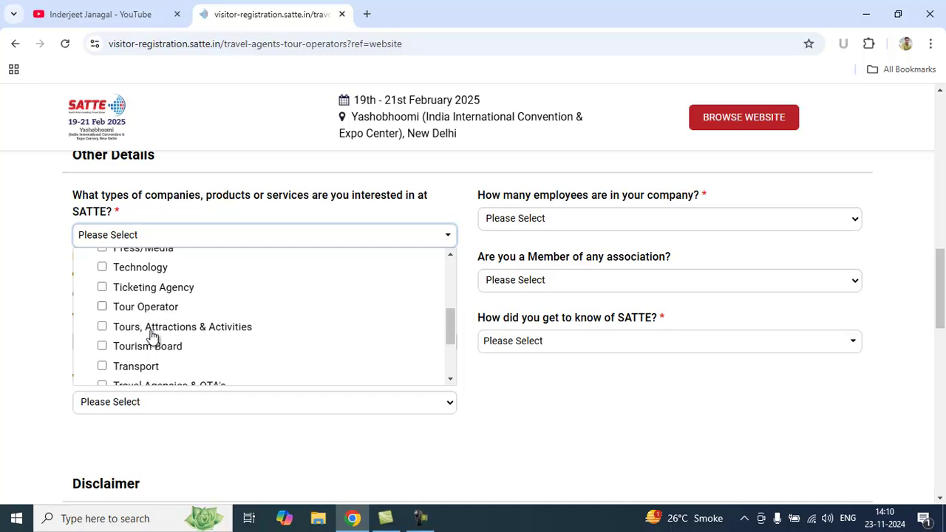
scroll(151, 334, "down", 1)
scroll(153, 336, "down", 2)
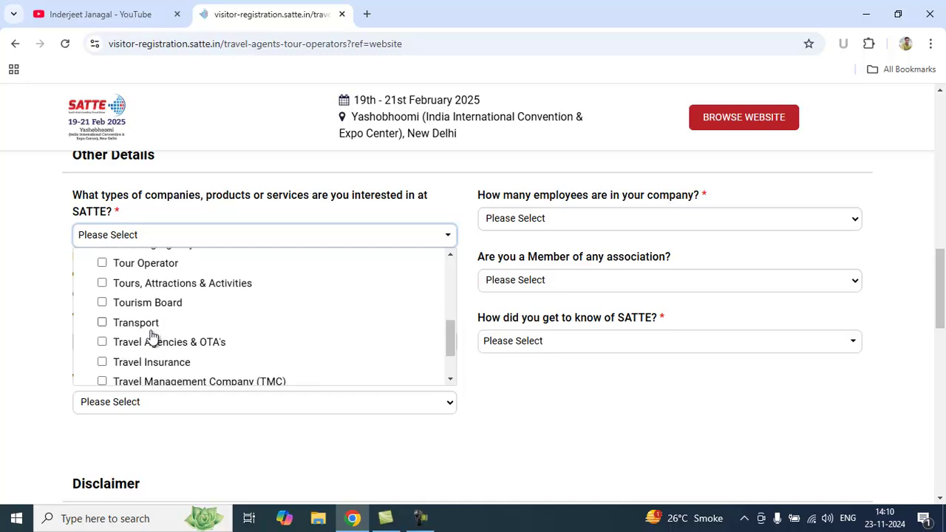
scroll(169, 321, "down", 1)
scroll(168, 321, "up", 2)
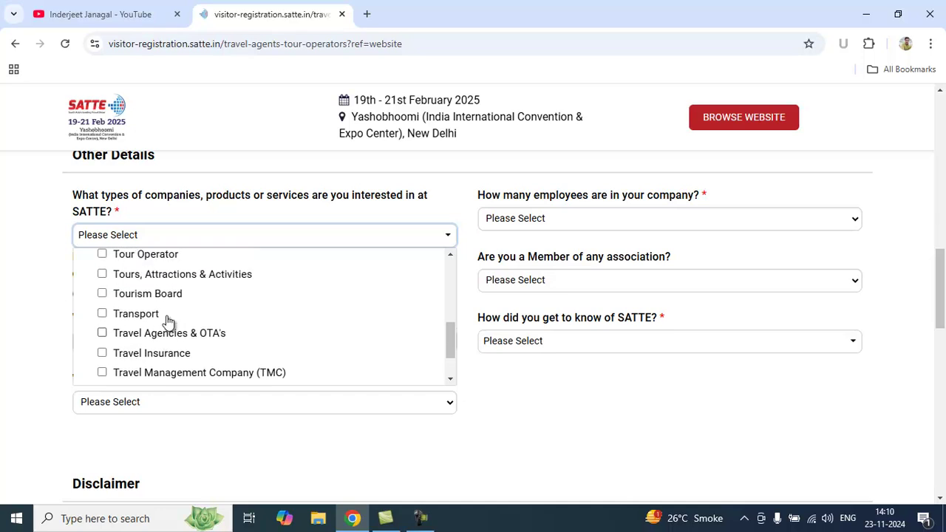
Step: Select four interests for SATTE, including Travel Agencies & OTA's, Tour Operator and Travel Management Company (TMC)
right_click(168, 319)
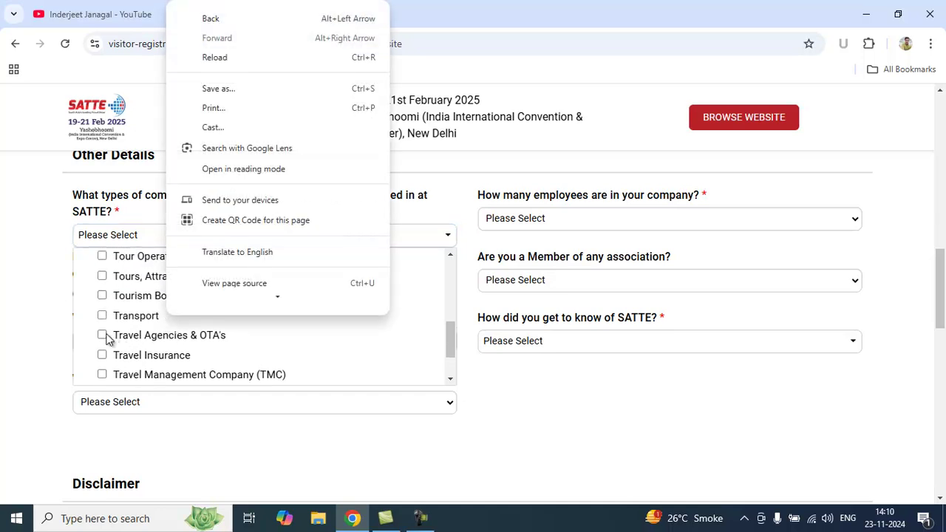
left_click(100, 337)
left_click(101, 336)
scroll(101, 338, "up", 2)
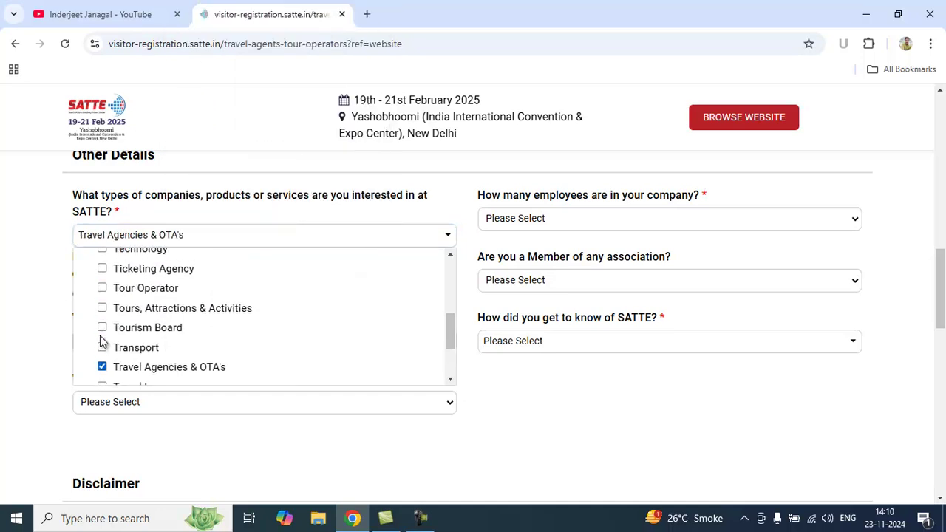
left_click(102, 297)
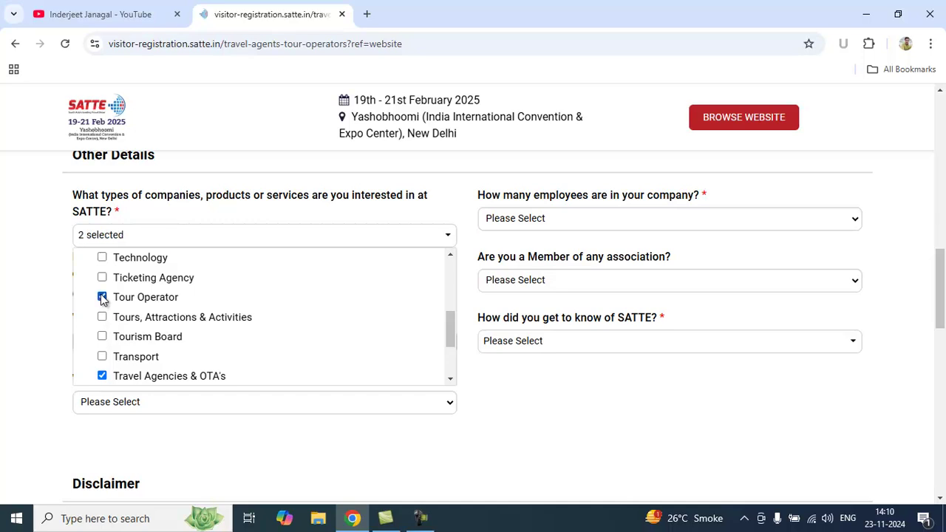
scroll(102, 297, "up", 1)
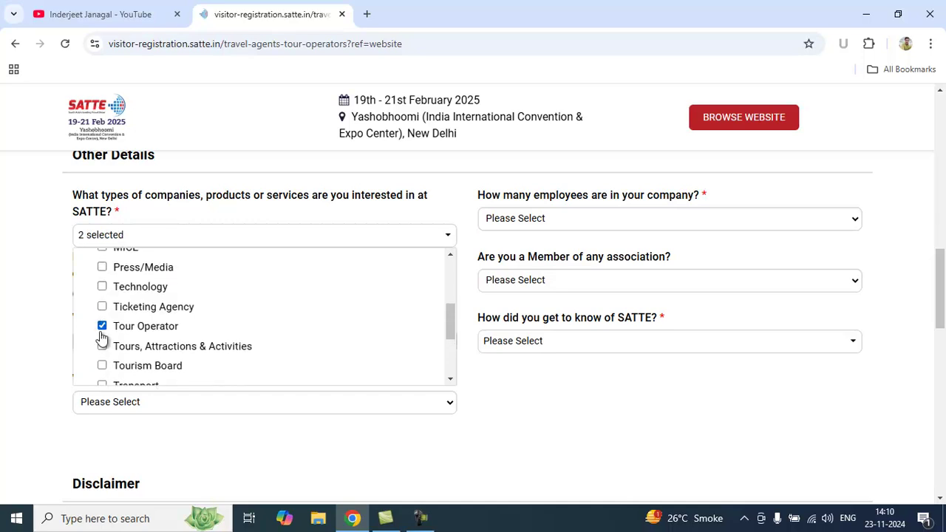
scroll(102, 337, "down", 2)
scroll(102, 316, "down", 1)
left_click(102, 306)
scroll(102, 316, "down", 3)
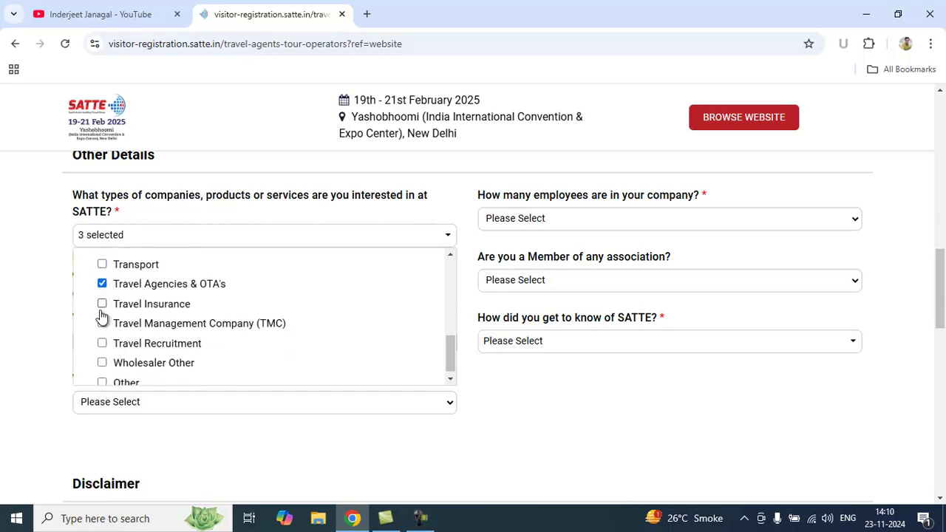
left_click(102, 324)
scroll(102, 329, "down", 1)
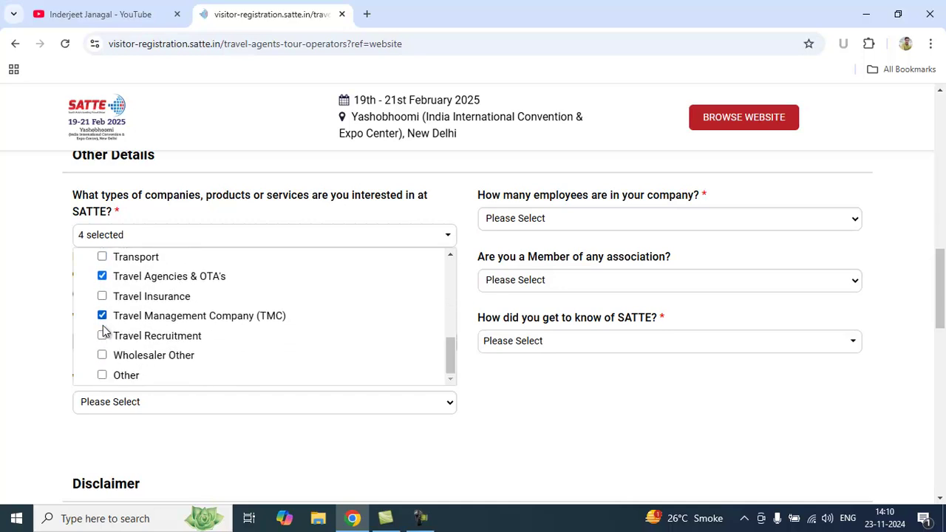
scroll(121, 319, "up", 5)
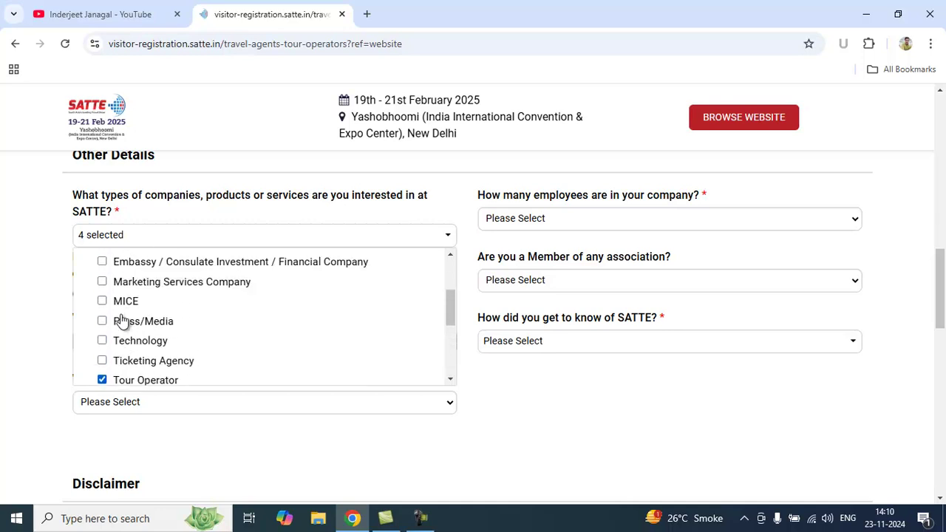
left_click(24, 286)
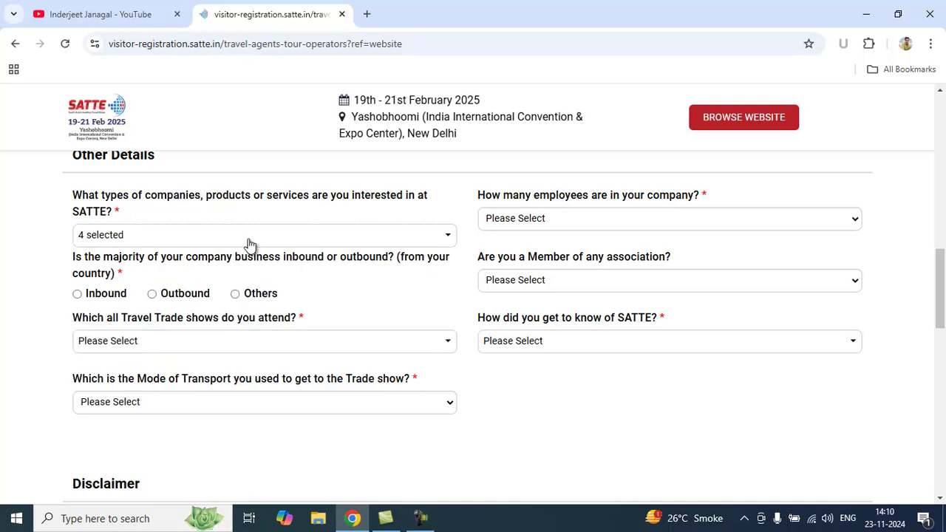
Step: Set the number of employees in the company to 1 - 50
left_click(610, 219)
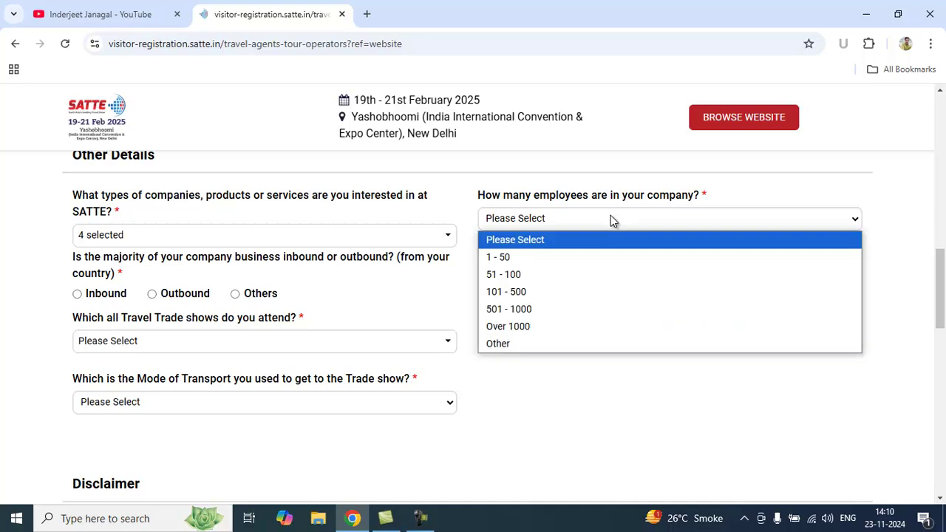
left_click(580, 257)
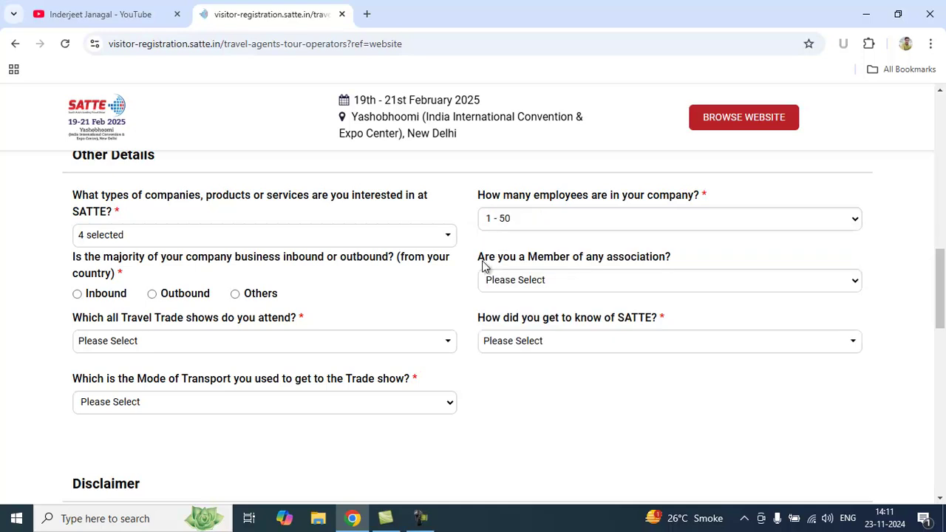
scroll(465, 274, "down", 1)
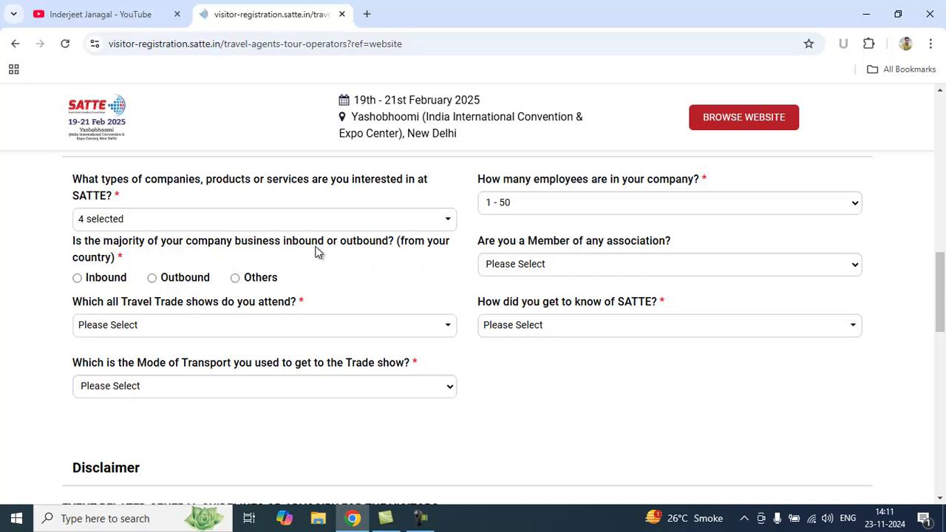
Step: Switch to the YouTube channel page, look through its latest videos and return to the registration form
left_click(144, 11)
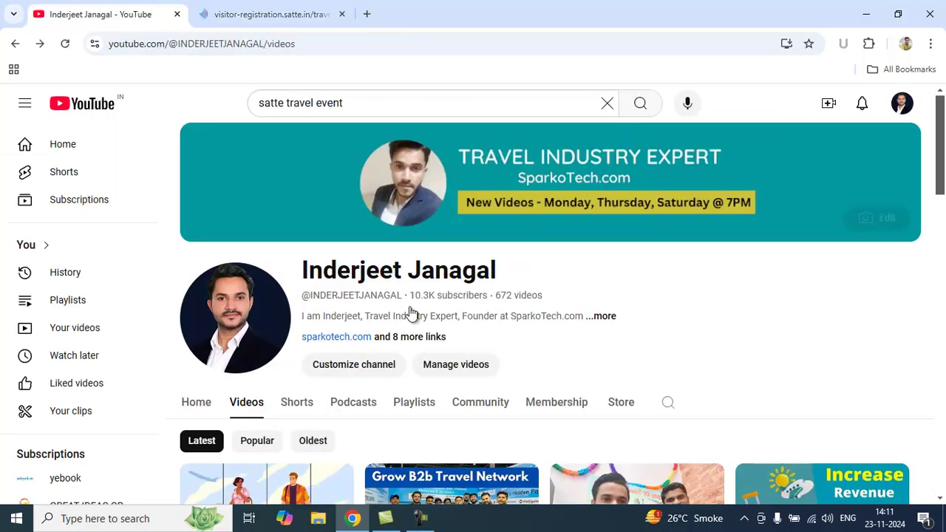
scroll(416, 325, "down", 2)
scroll(416, 325, "down", 5)
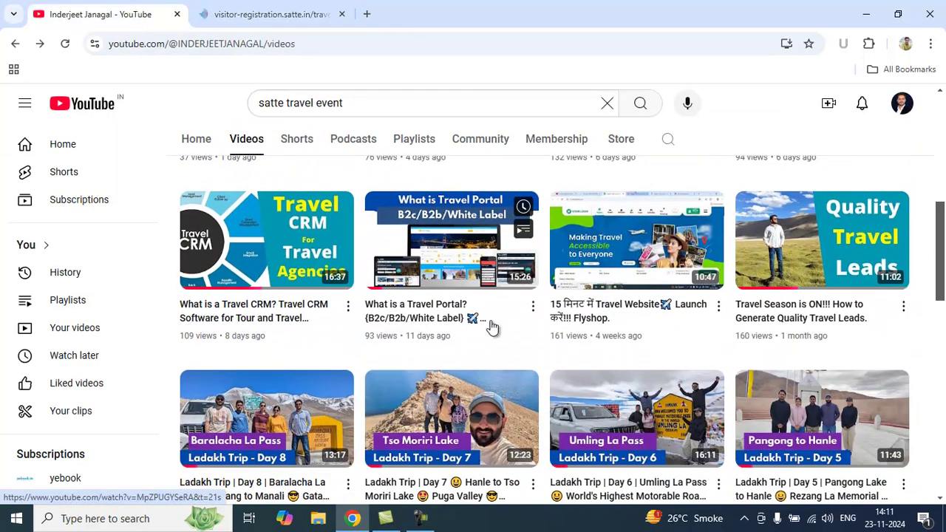
scroll(543, 369, "down", 2)
left_click(238, 6)
left_click(128, 6)
scroll(548, 277, "down", 2)
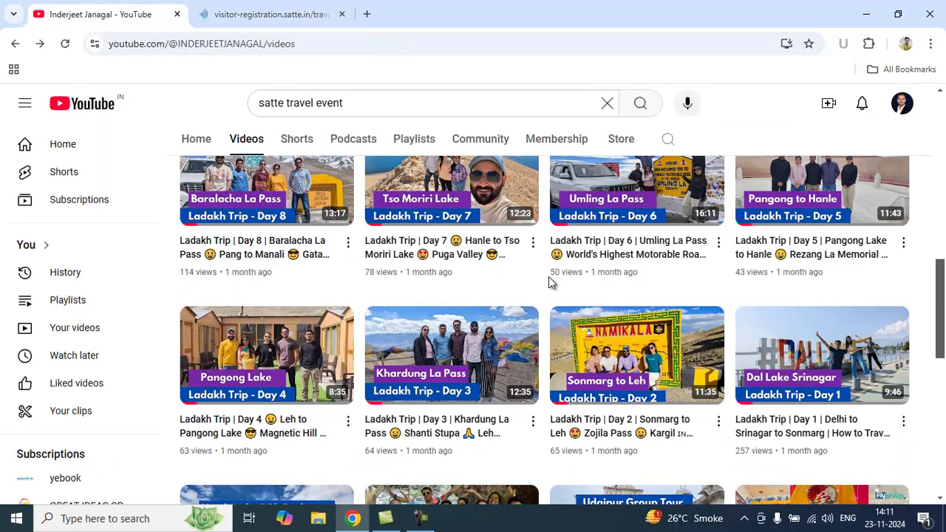
scroll(548, 294, "up", 10)
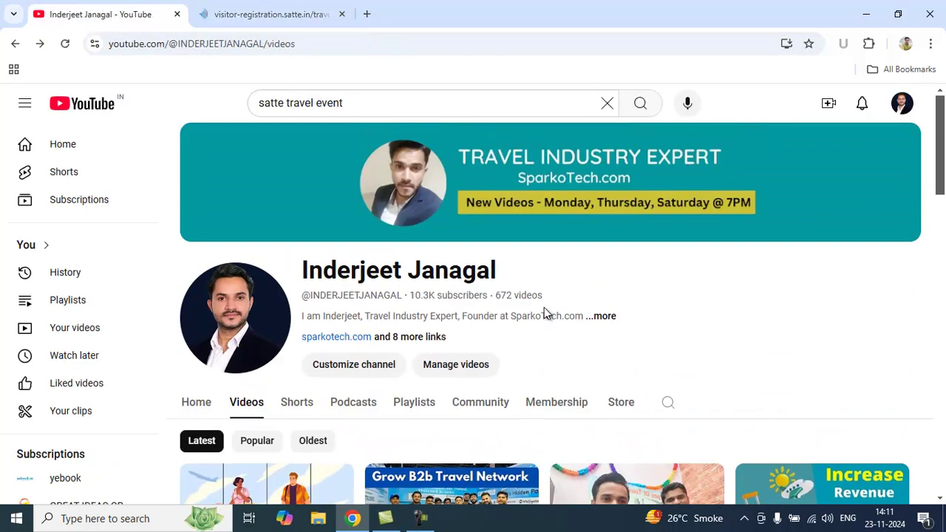
left_click(242, 9)
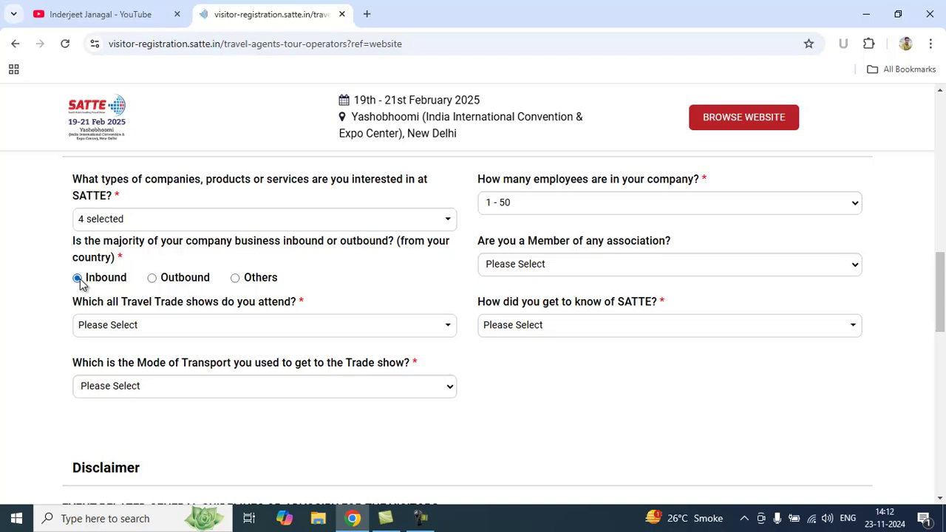
Step: Answer the question about the majority of the company's business with Outbound
left_click(153, 279)
left_click(80, 285)
left_click(153, 281)
left_click(78, 277)
left_click(163, 282)
Step: Set the association membership to ADTOI
scroll(164, 281, "down", 1)
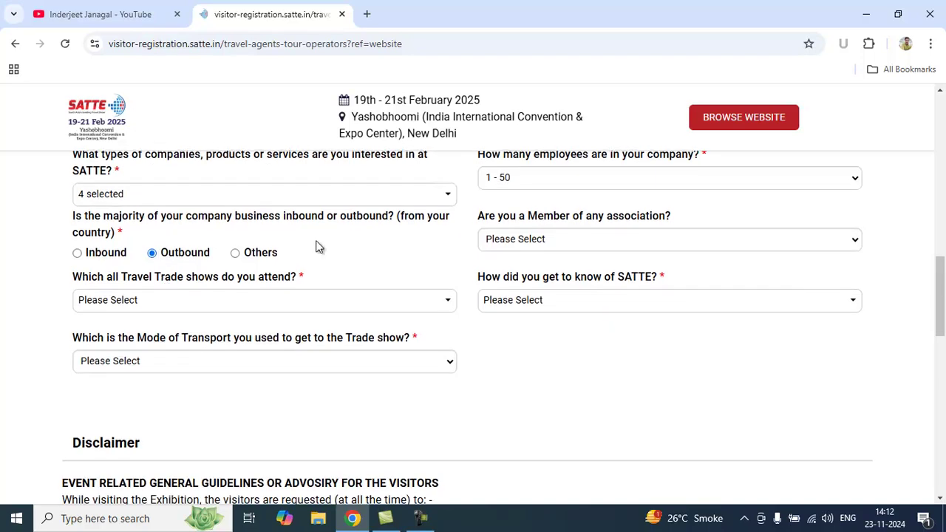
left_click(577, 239)
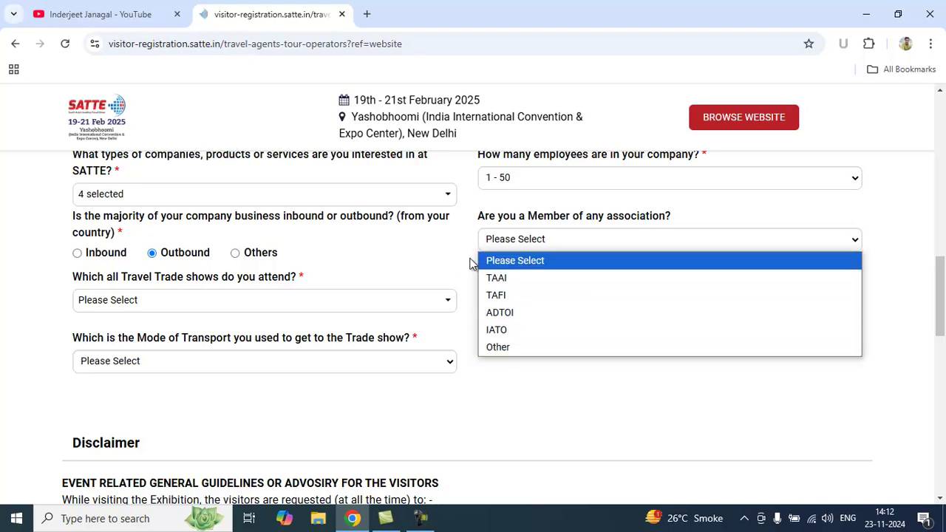
left_click(511, 314)
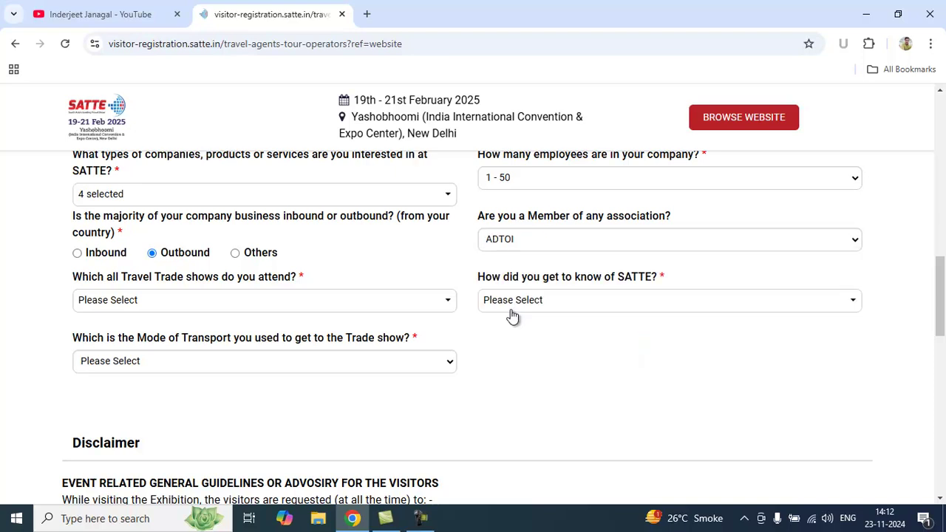
Step: Search Google for ADTOI in a new tab and open the Association of Domestic Tour Operators of India website
left_click(366, 14)
type("ADT")
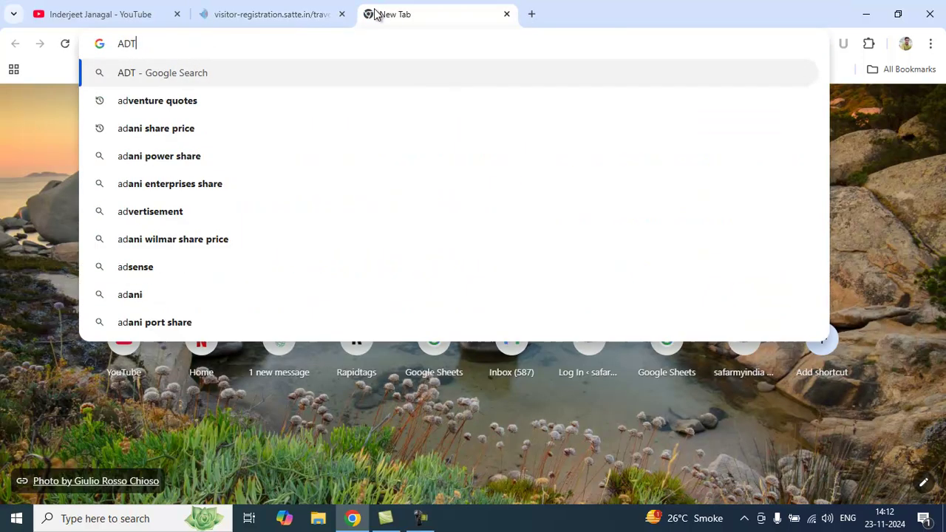
type("OI")
key("Return")
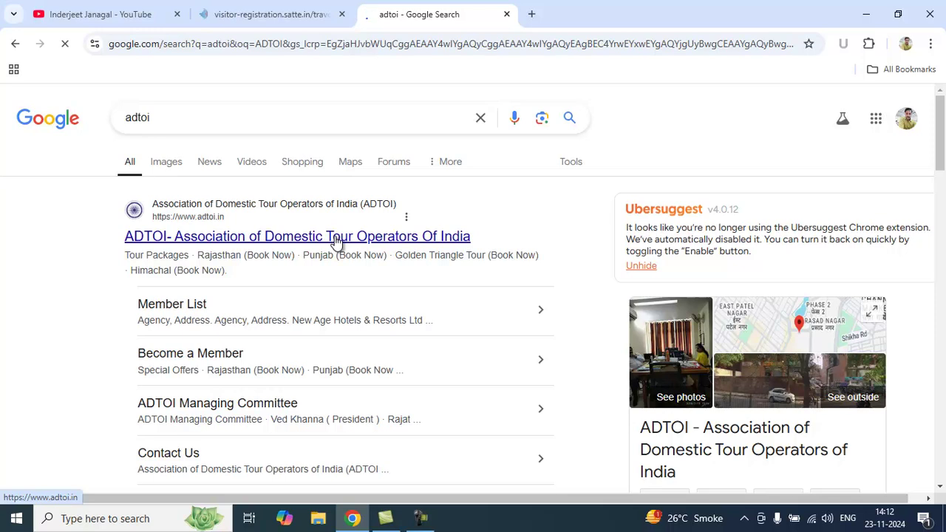
Step: Return to the registration form and reset the association membership answer to Please Select
left_click(282, 3)
left_click(544, 240)
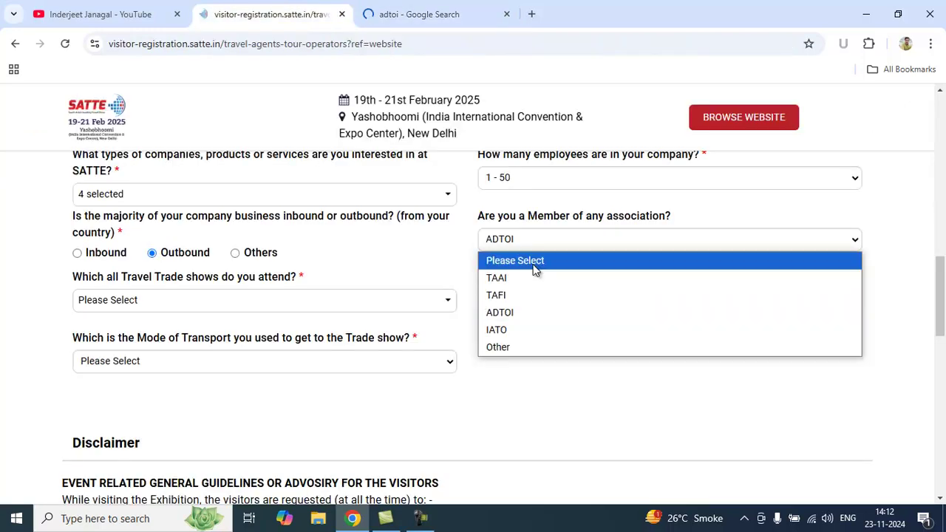
left_click(466, 260)
left_click(454, 4)
left_click(274, 4)
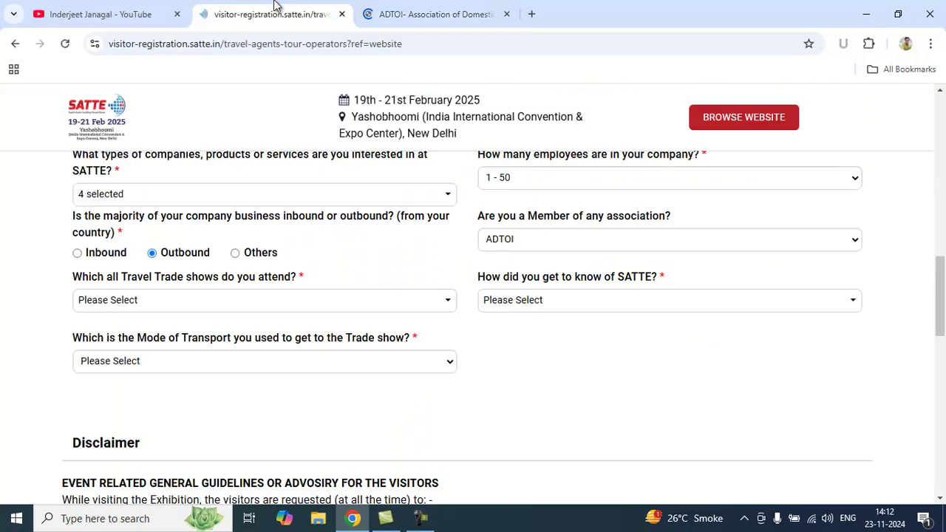
left_click(547, 241)
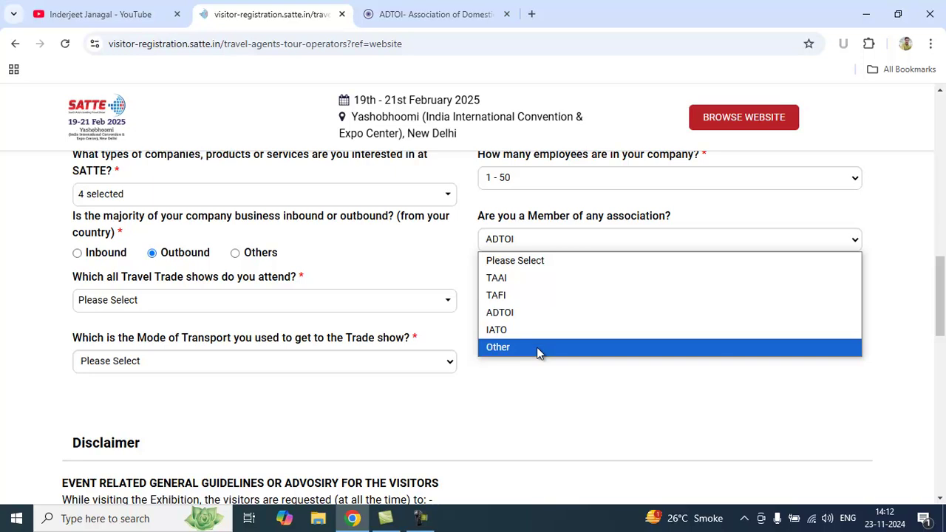
left_click(547, 260)
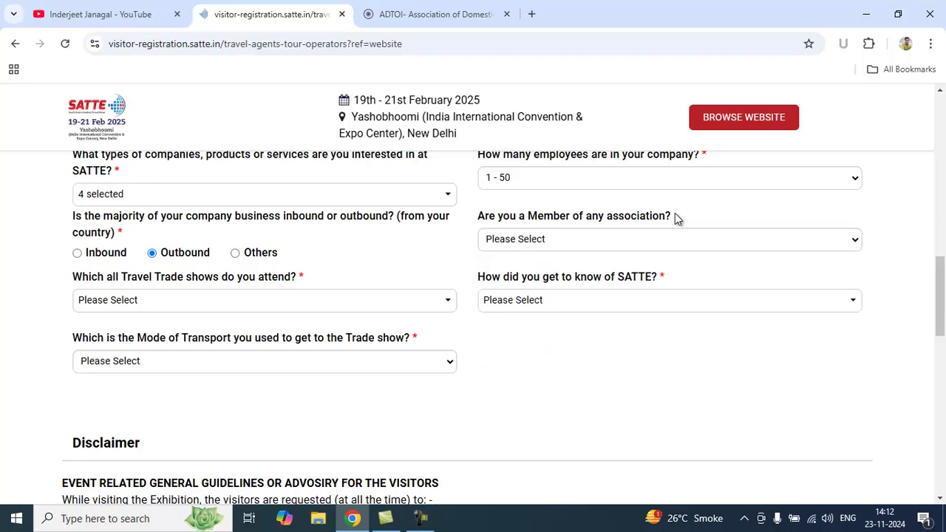
left_click_drag(678, 218, 477, 219)
left_click(470, 253)
Step: Choose SATTE, OTM and TTF as the travel trade shows attended
scroll(470, 253, "down", 1)
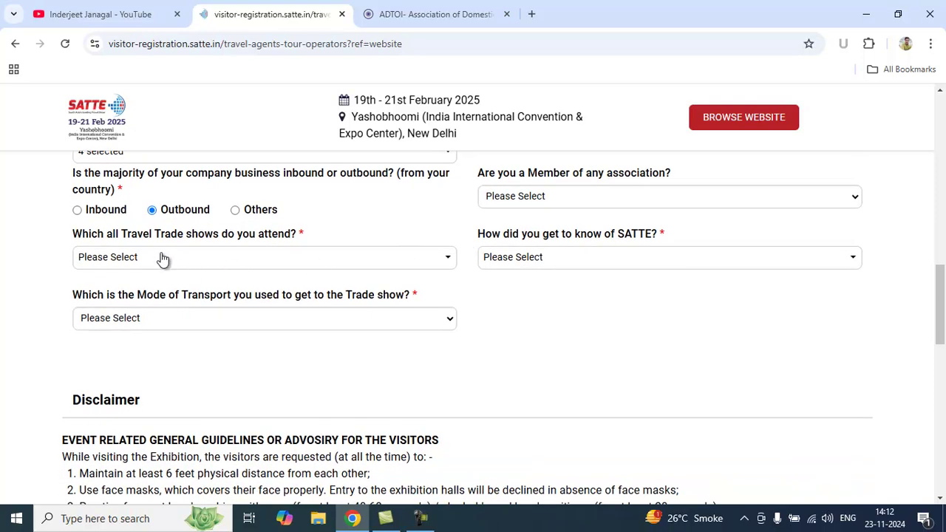
left_click(244, 260)
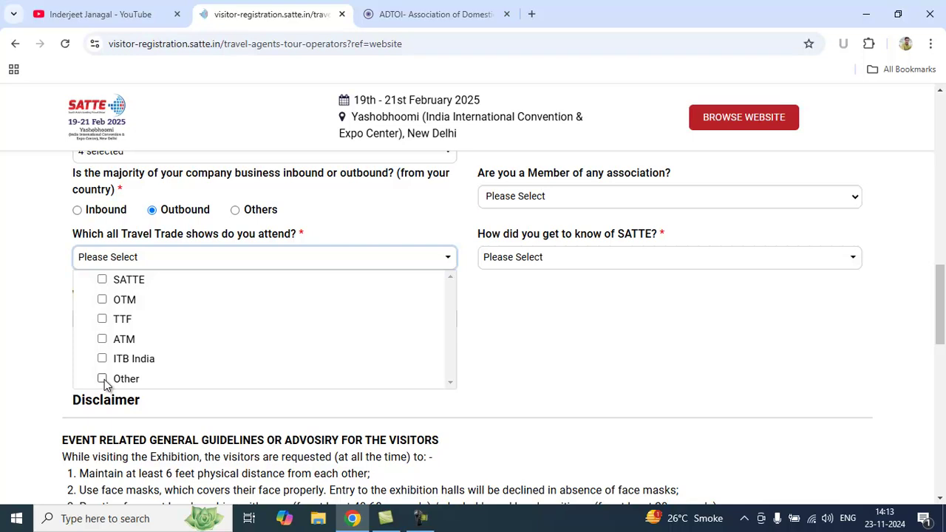
left_click(36, 303)
left_click(118, 260)
left_click(103, 281)
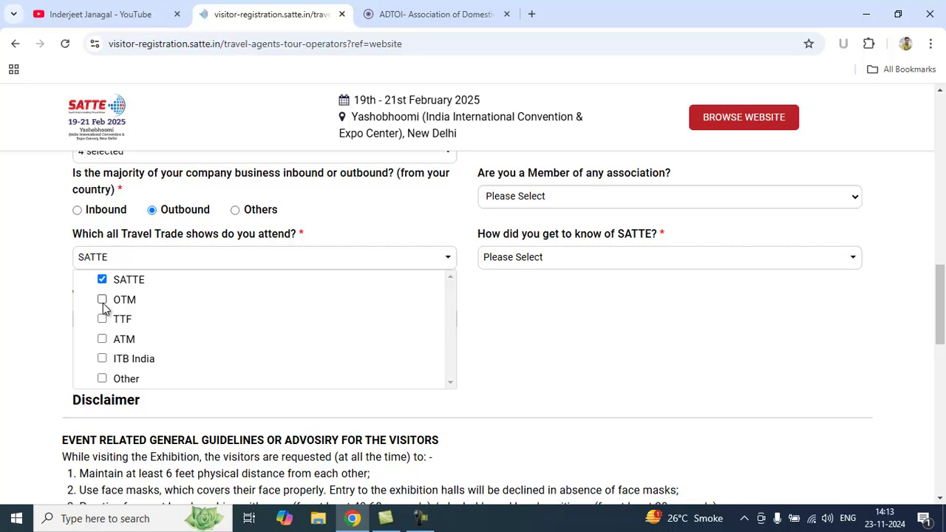
left_click(103, 300)
left_click(102, 319)
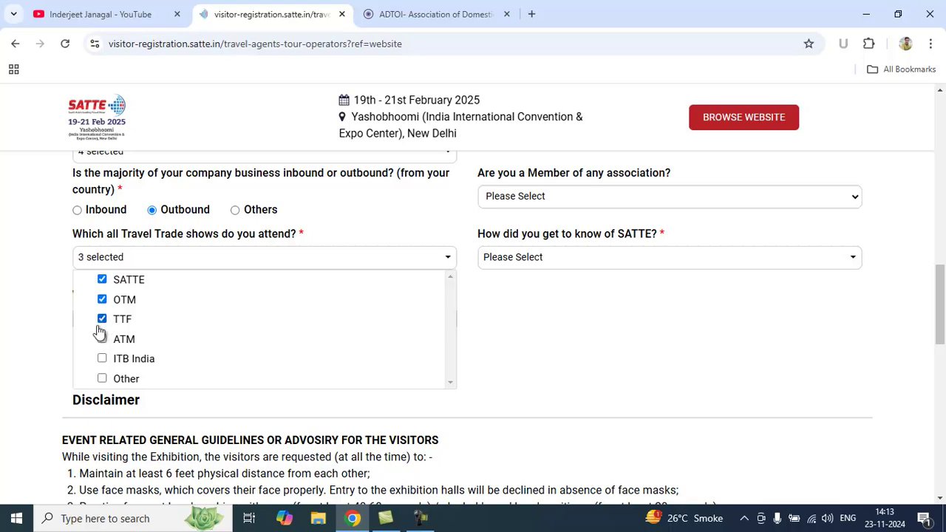
left_click(26, 327)
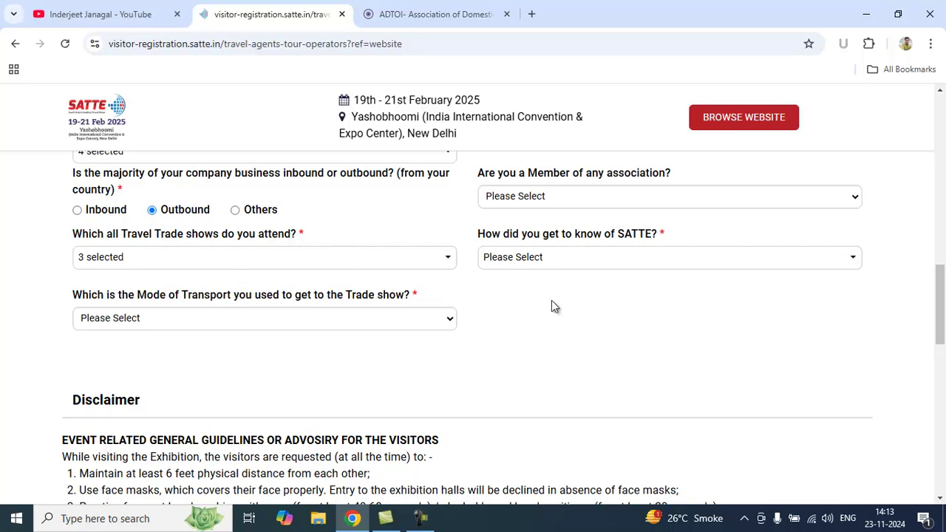
Step: Answer the question about how you got to know of SATTE with Social Media
left_click(597, 265)
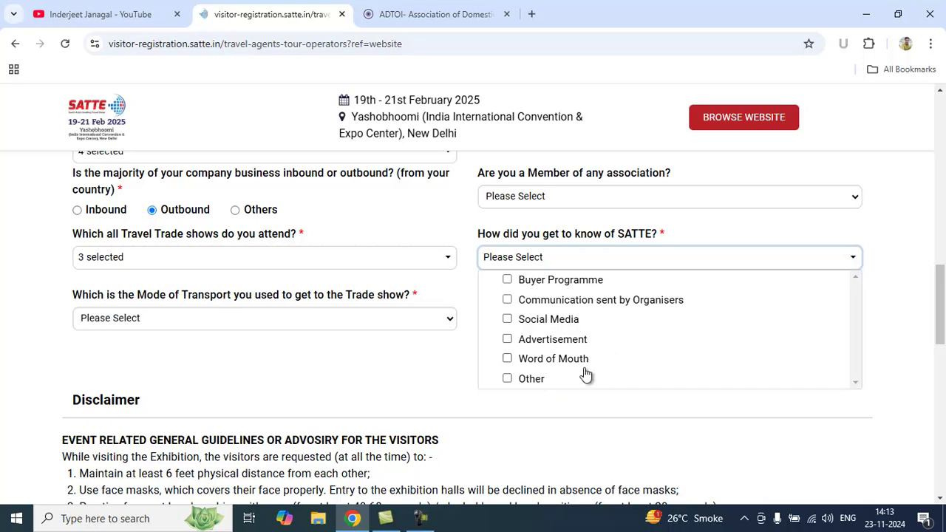
left_click(507, 319)
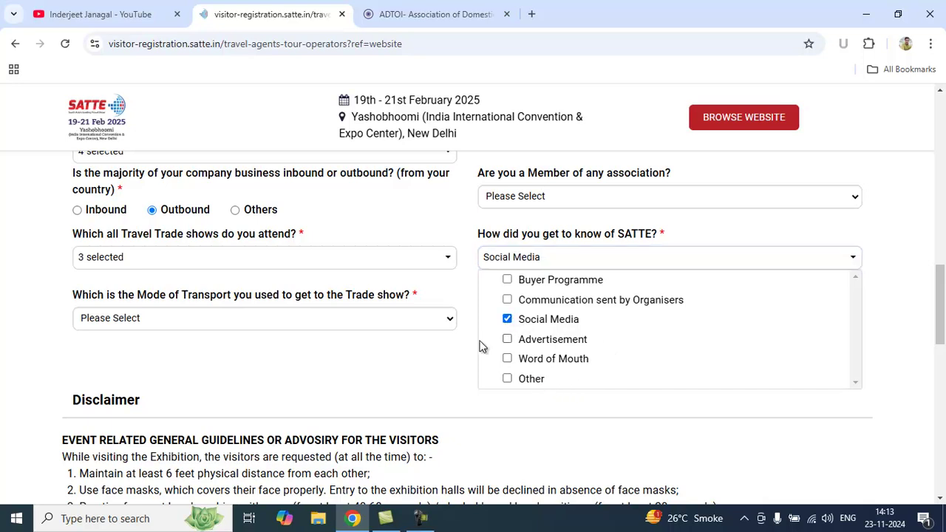
left_click(471, 351)
Step: Set the mode of transport used to get to the trade show to Personal Vehicle
left_click(345, 323)
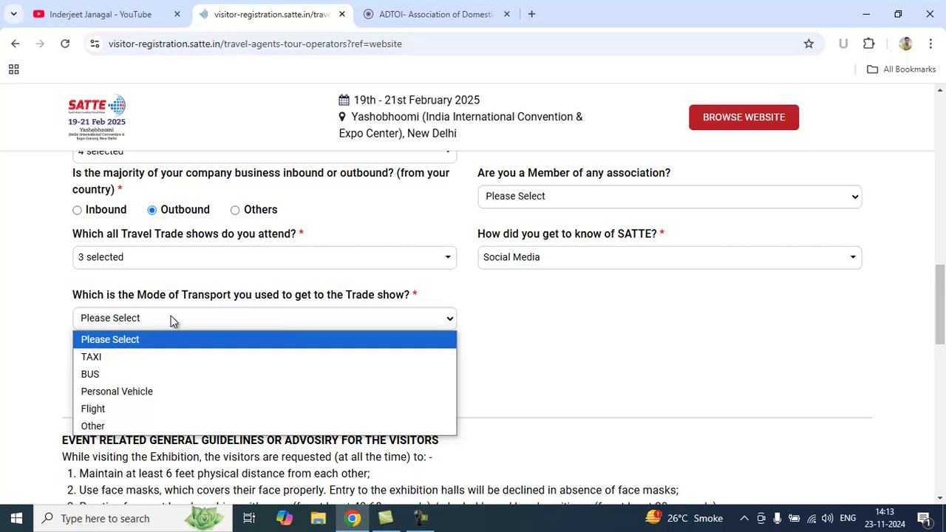
scroll(171, 320, "down", 1)
left_click(219, 295)
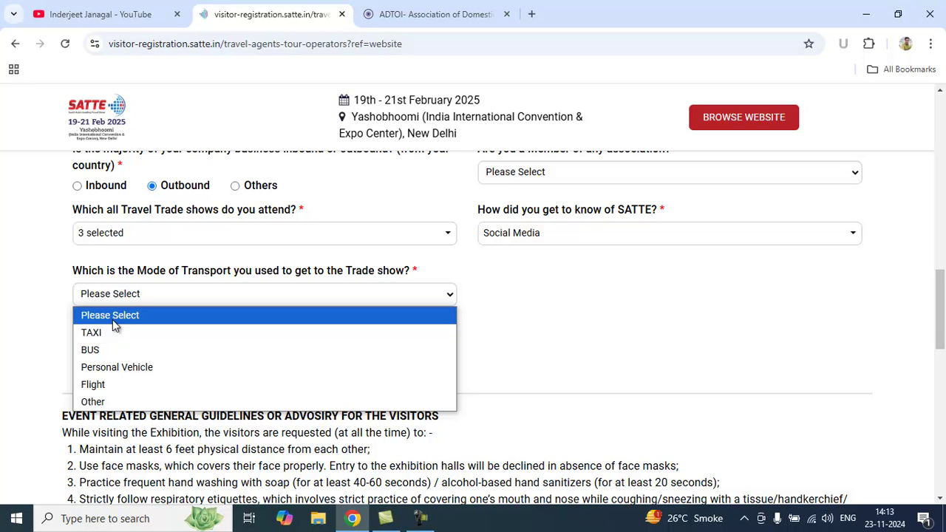
left_click(120, 374)
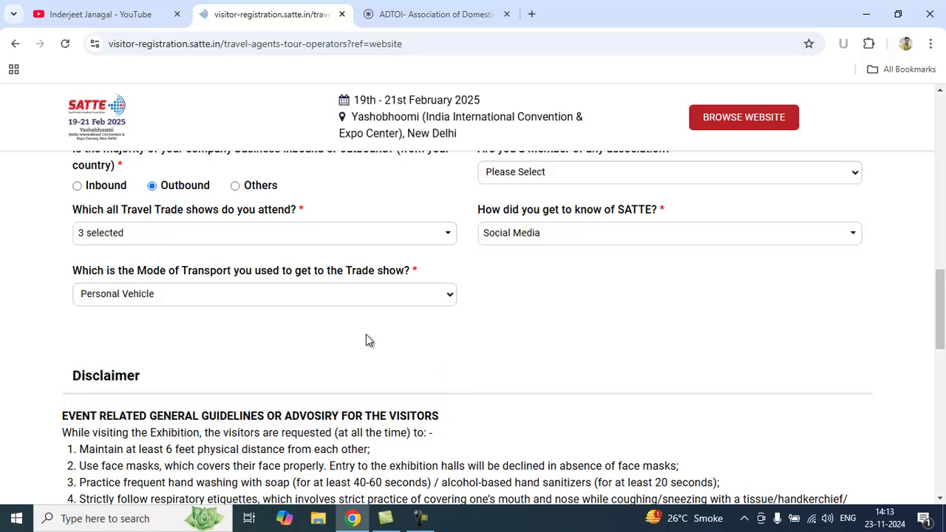
Step: Read through the event-related general guidelines for visitors in the Disclaimer section
scroll(365, 336, "down", 3)
scroll(368, 339, "down", 1)
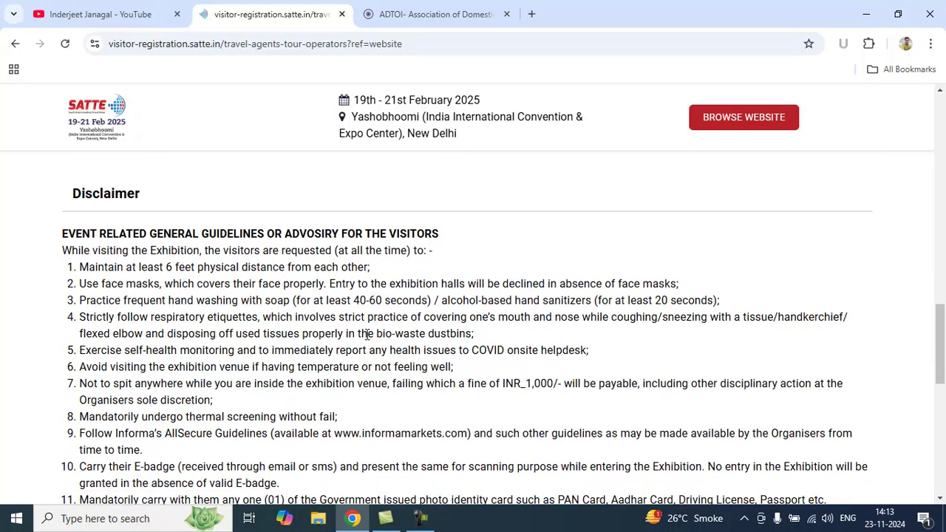
scroll(74, 229, "down", 1)
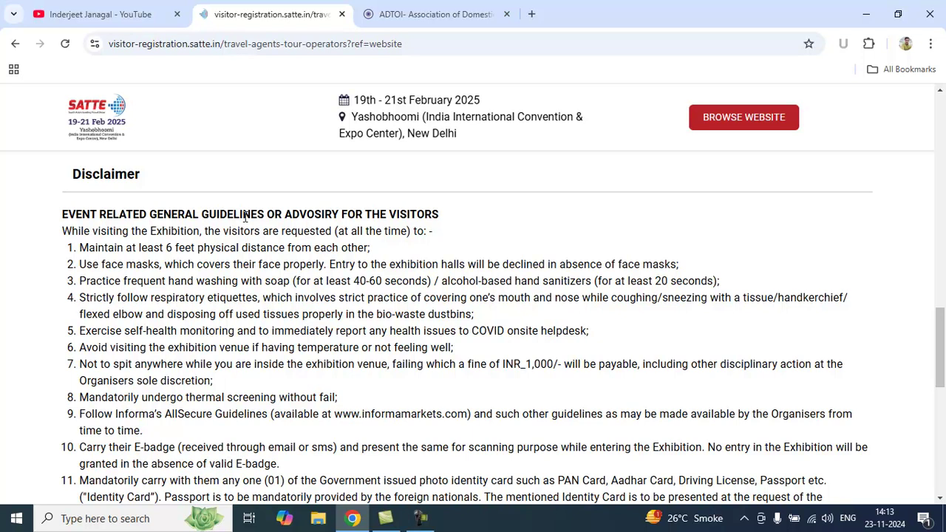
scroll(244, 216, "down", 1)
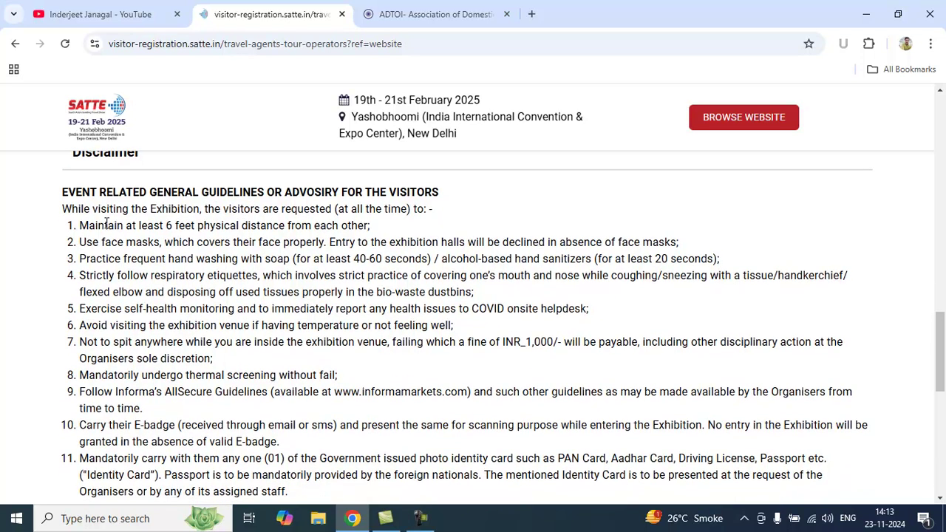
scroll(195, 236, "down", 1)
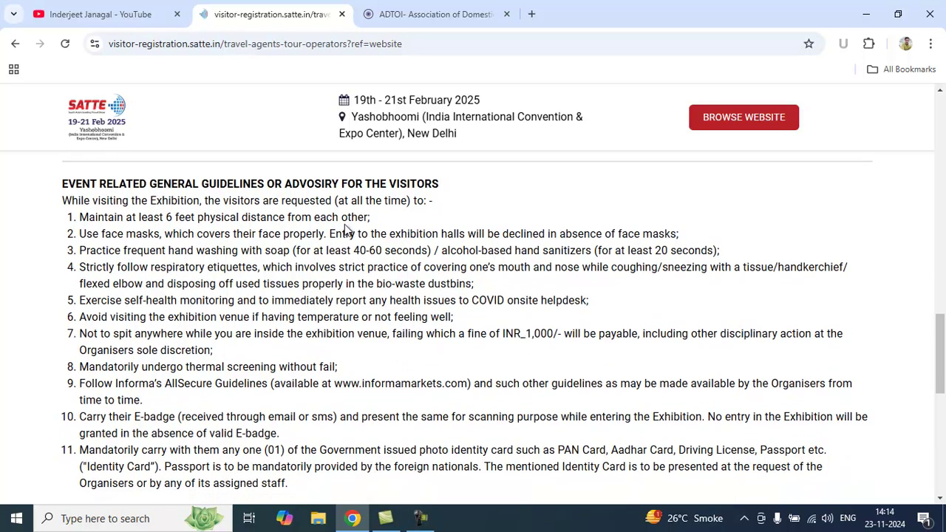
left_click_drag(371, 218, 79, 216)
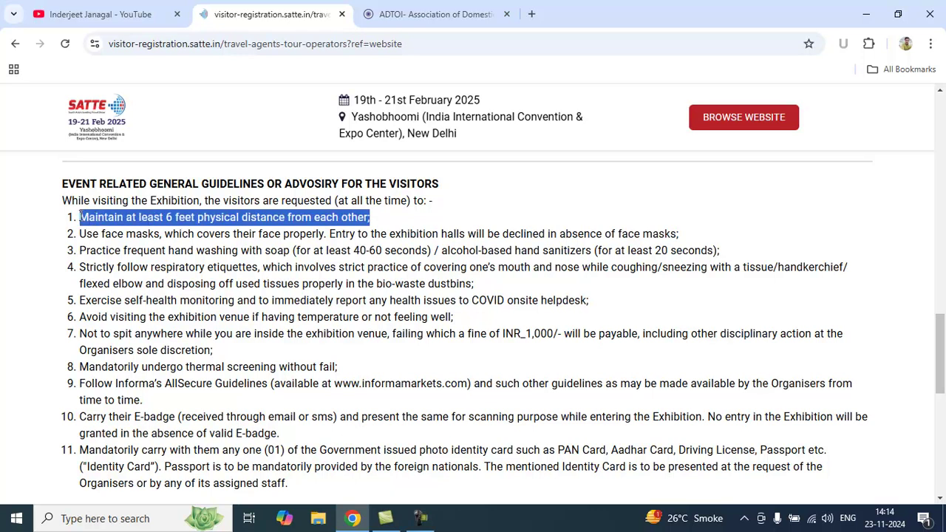
left_click(80, 214)
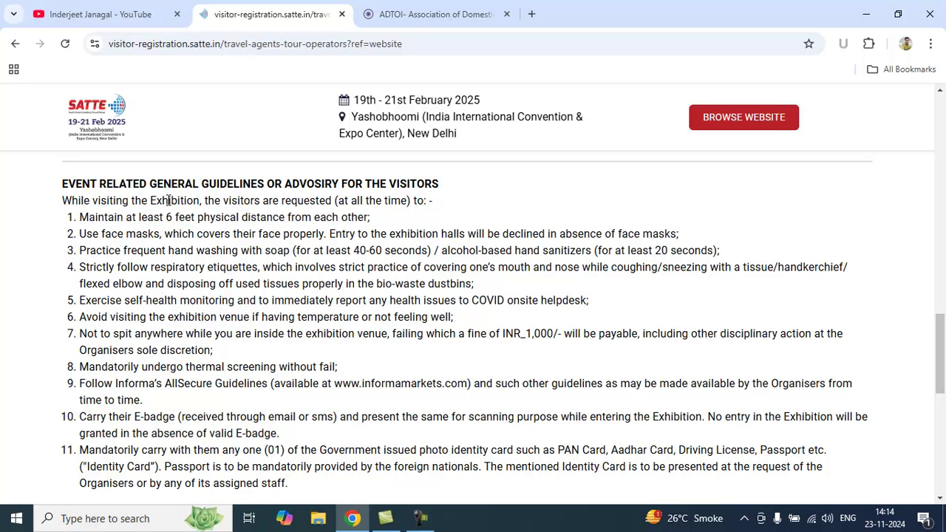
scroll(179, 198, "down", 1)
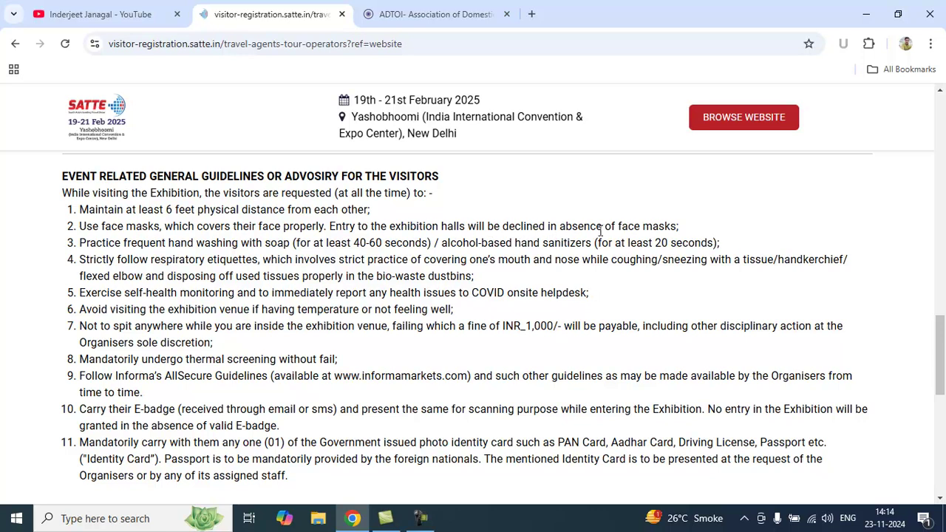
left_click_drag(679, 227, 140, 226)
left_click(140, 226)
scroll(141, 226, "down", 1)
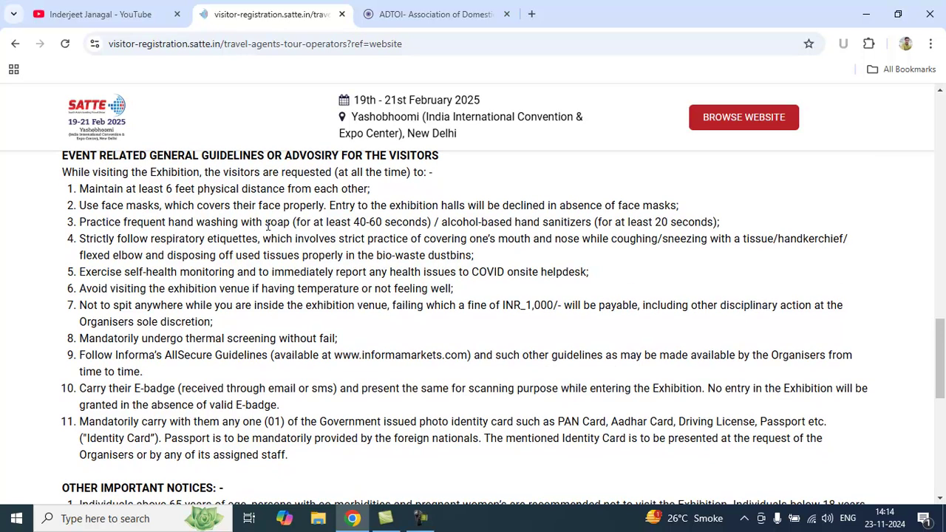
scroll(268, 226, "down", 1)
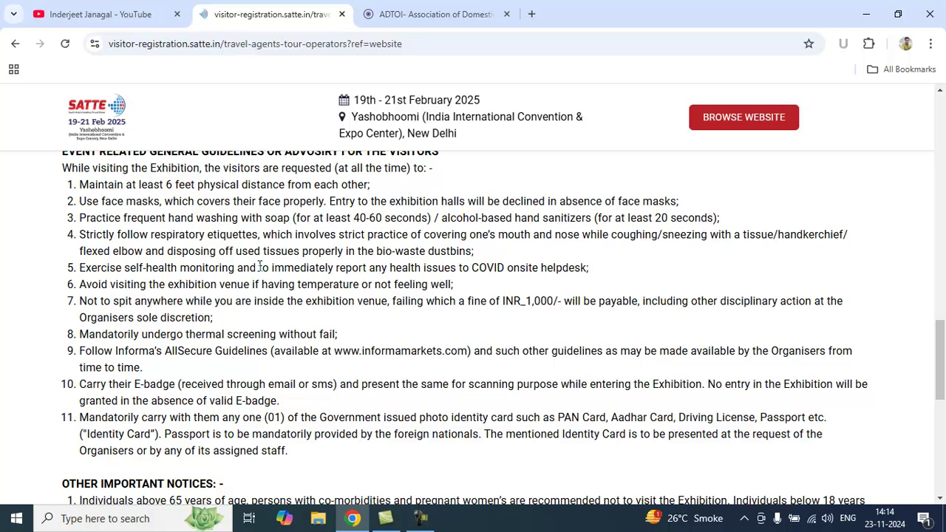
scroll(260, 268, "up", 1)
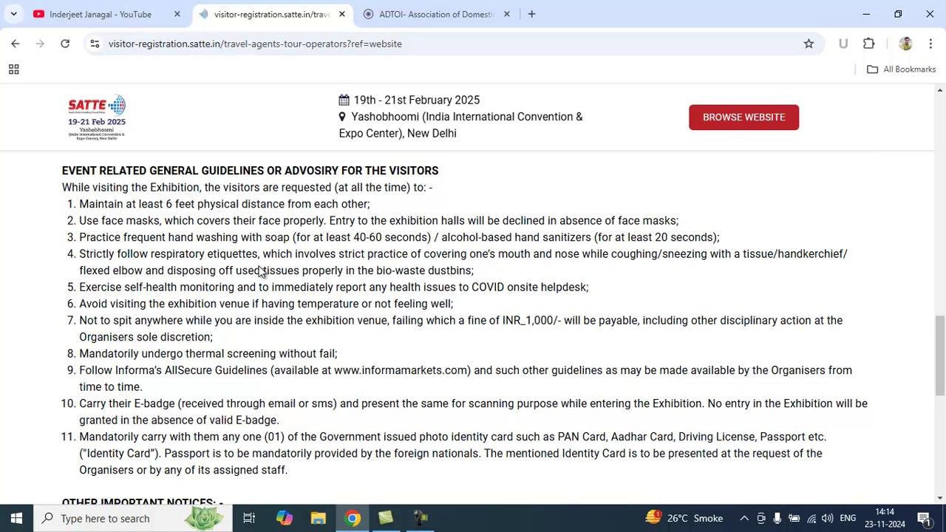
scroll(260, 271, "down", 1)
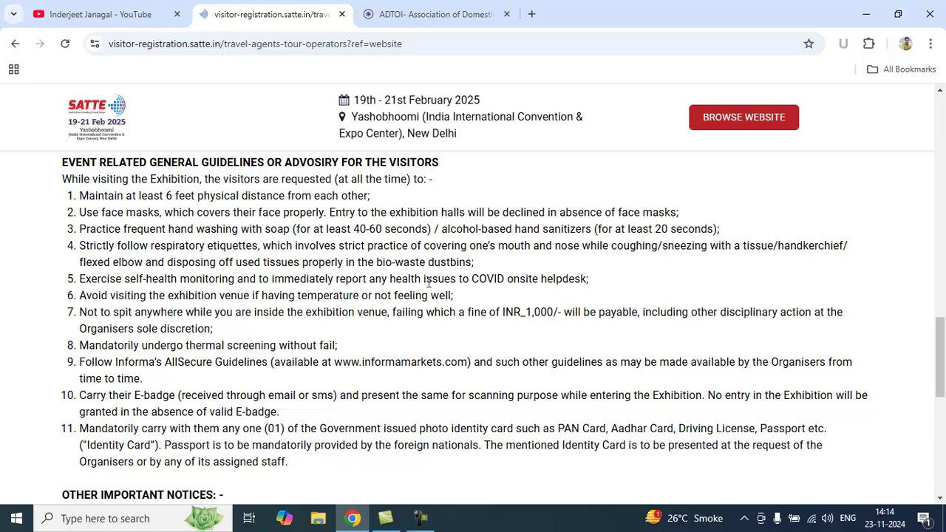
left_click_drag(599, 280, 217, 263)
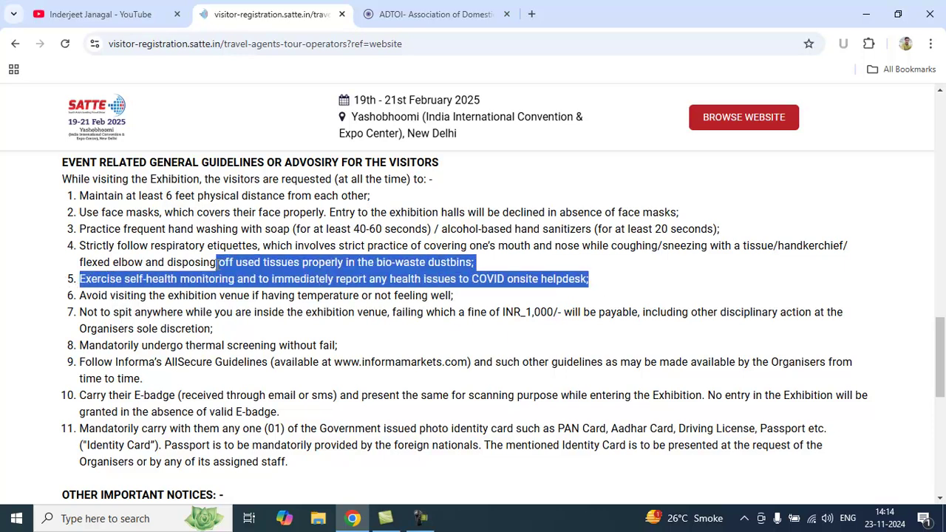
scroll(217, 263, "down", 1)
left_click(217, 266)
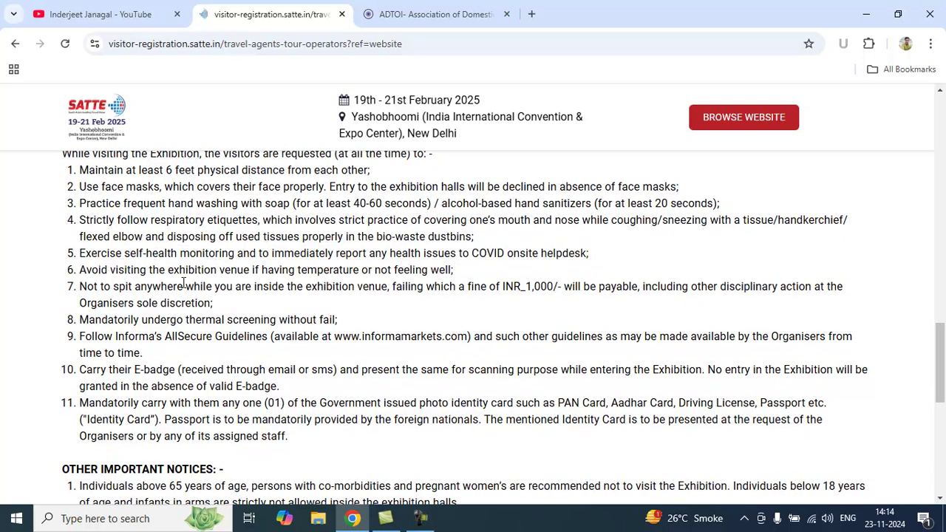
scroll(192, 325, "down", 2)
scroll(204, 363, "up", 3)
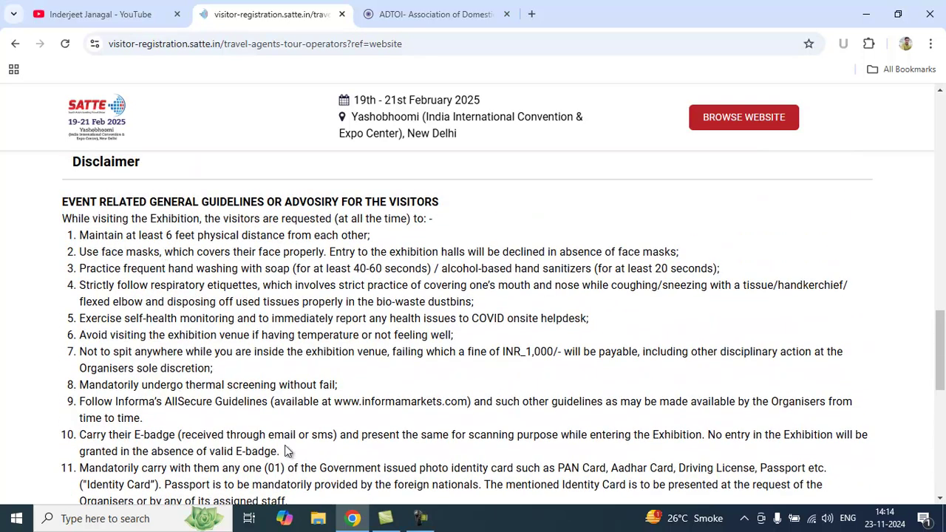
Step: Review the Other Important Notices list and the terms acceptance and WhatsApp Opt-In statements below it
scroll(286, 451, "down", 4)
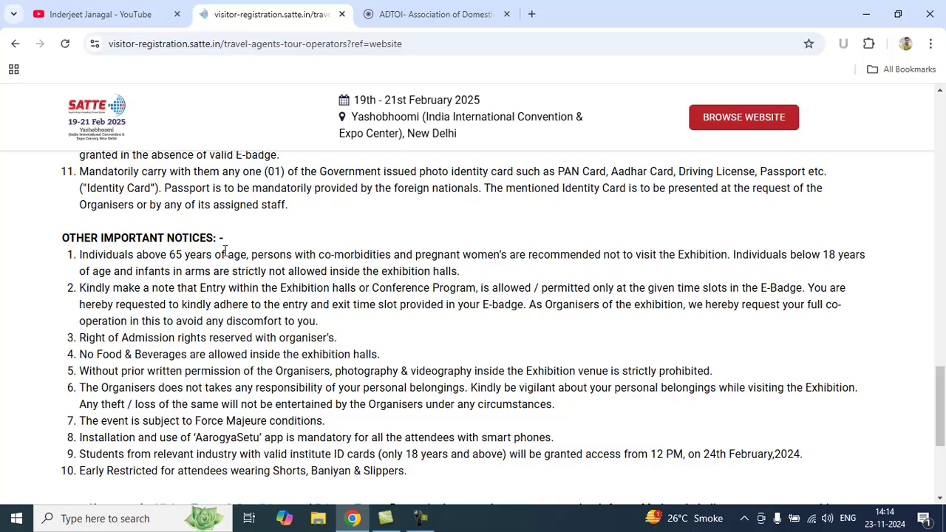
scroll(225, 251, "down", 1)
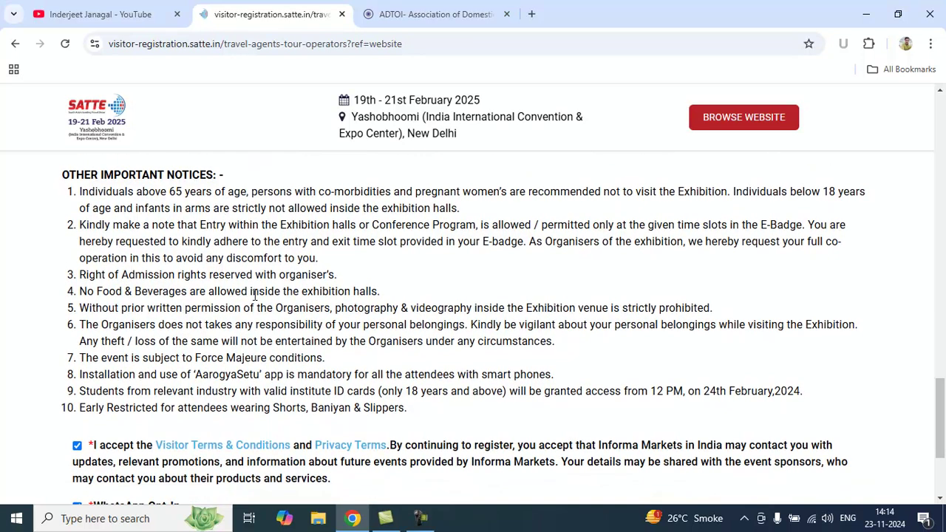
scroll(367, 294, "down", 1)
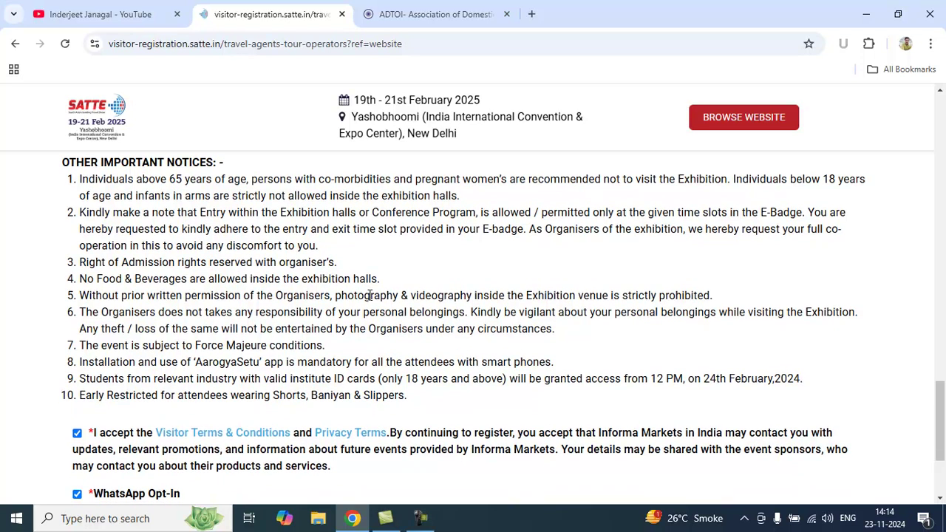
scroll(172, 313, "down", 1)
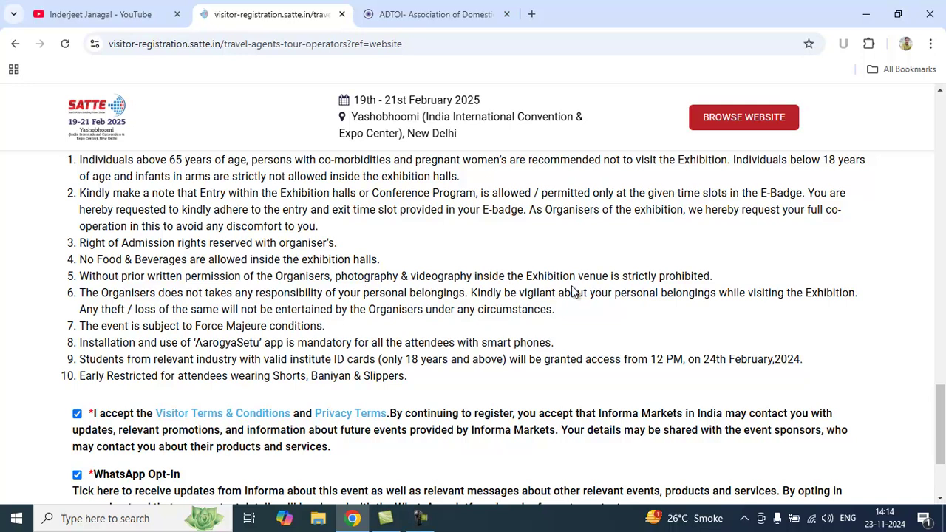
scroll(713, 288, "down", 1)
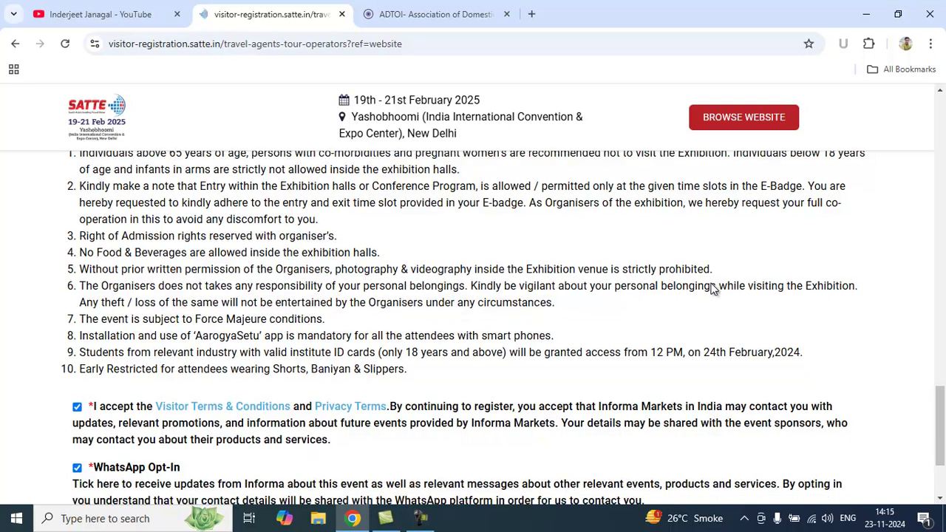
scroll(711, 289, "down", 2)
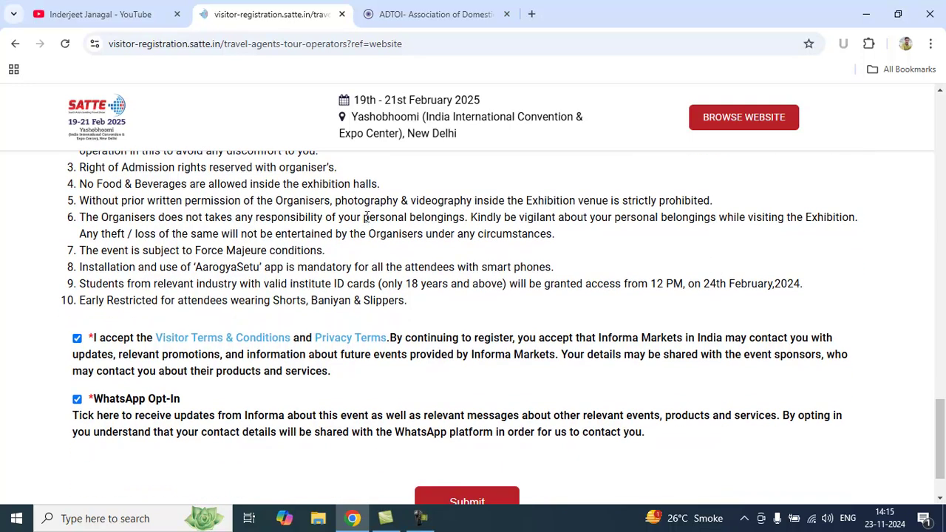
scroll(444, 309, "up", 1)
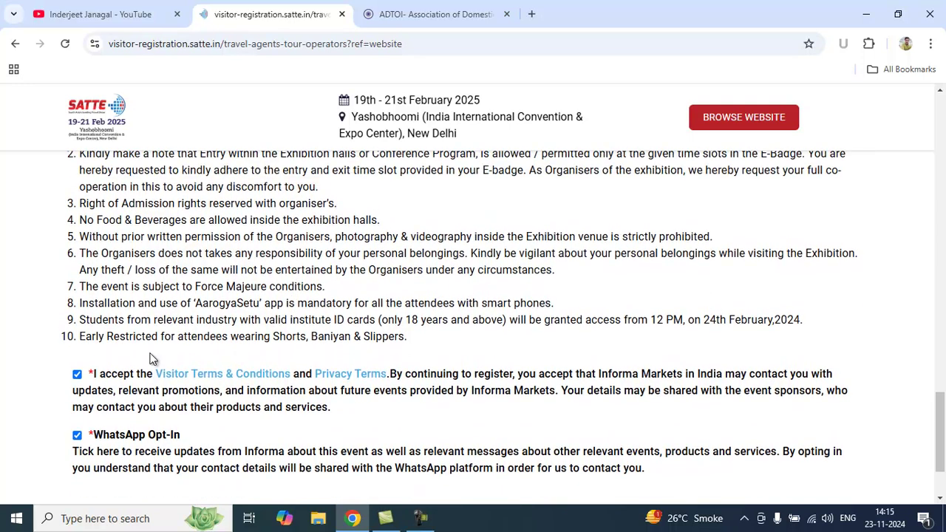
Step: Untick and re-tick the visitor terms acceptance and WhatsApp Opt-In checkboxes above the Submit button
scroll(325, 295, "up", 4)
scroll(325, 296, "down", 6)
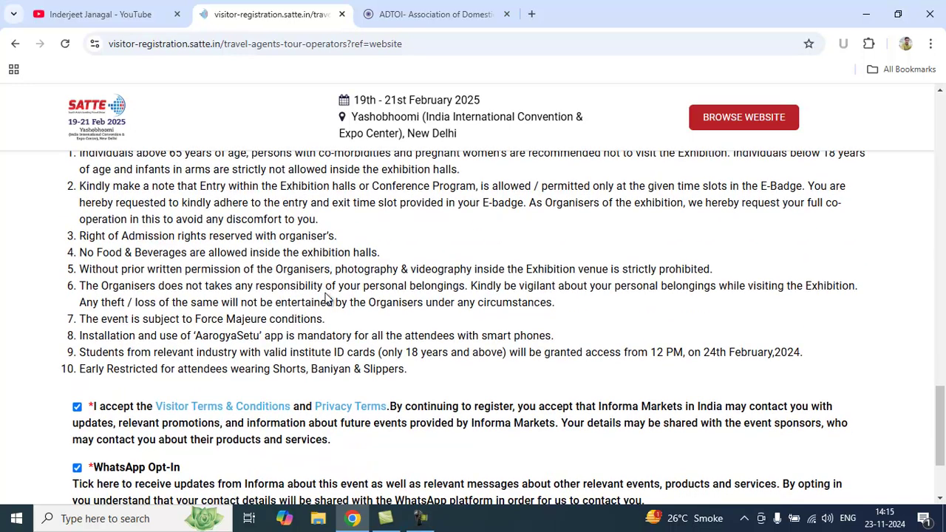
left_click(77, 317)
left_click(77, 376)
left_click(77, 377)
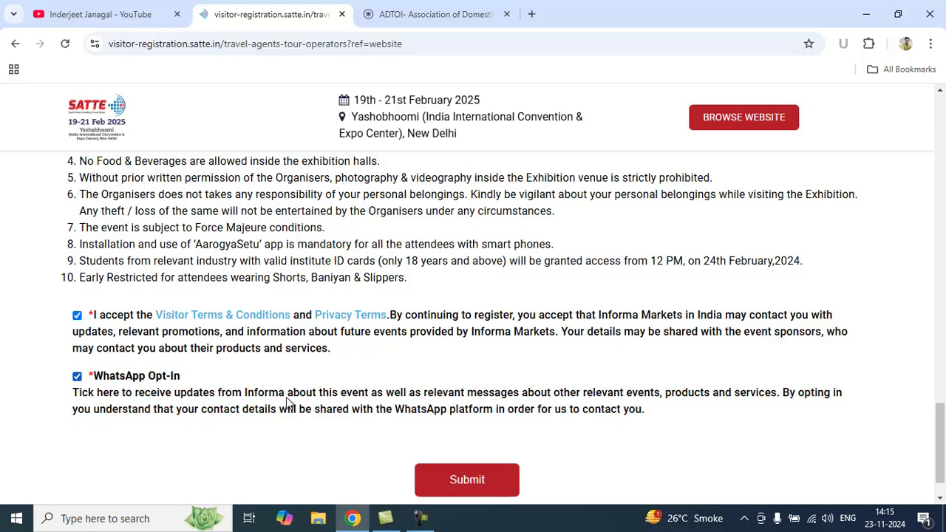
scroll(314, 391, "down", 1)
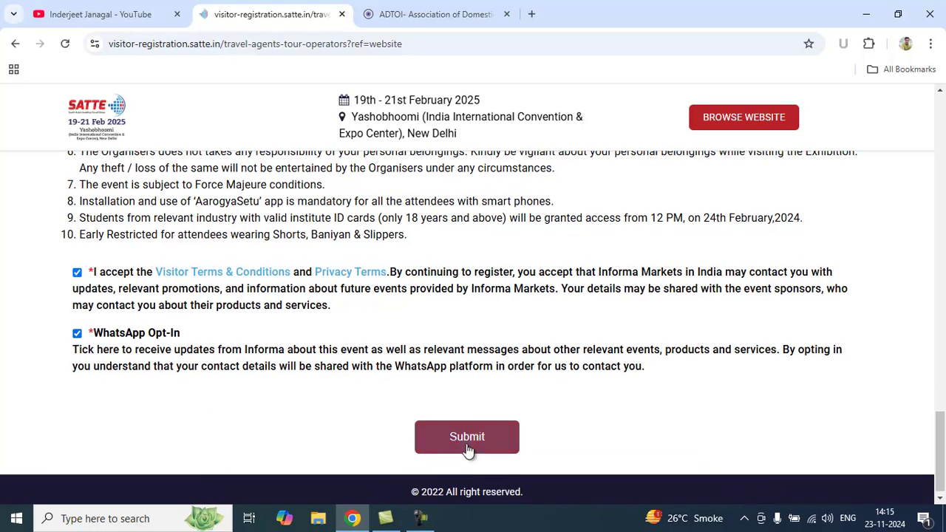
Step: Open the badge download page for visitors already registered for SATTE 2025
scroll(554, 278, "up", 9)
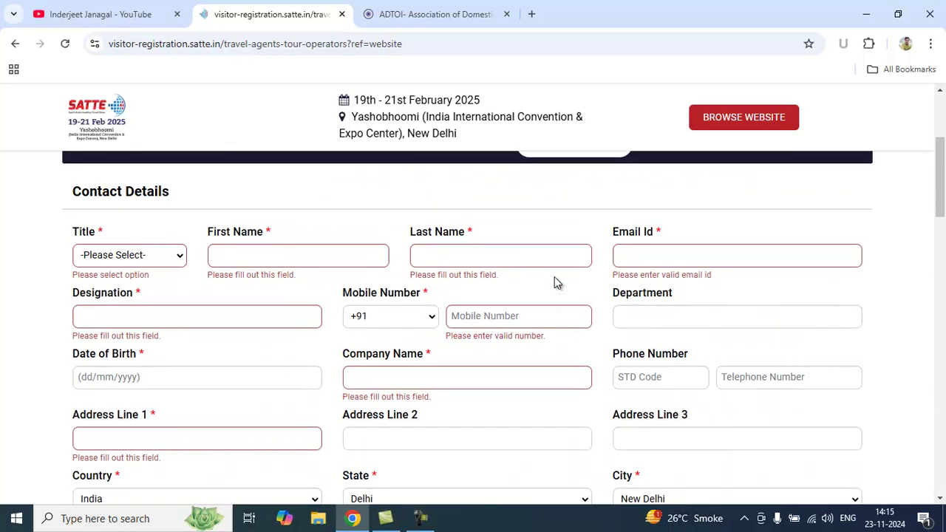
scroll(403, 203, "up", 1)
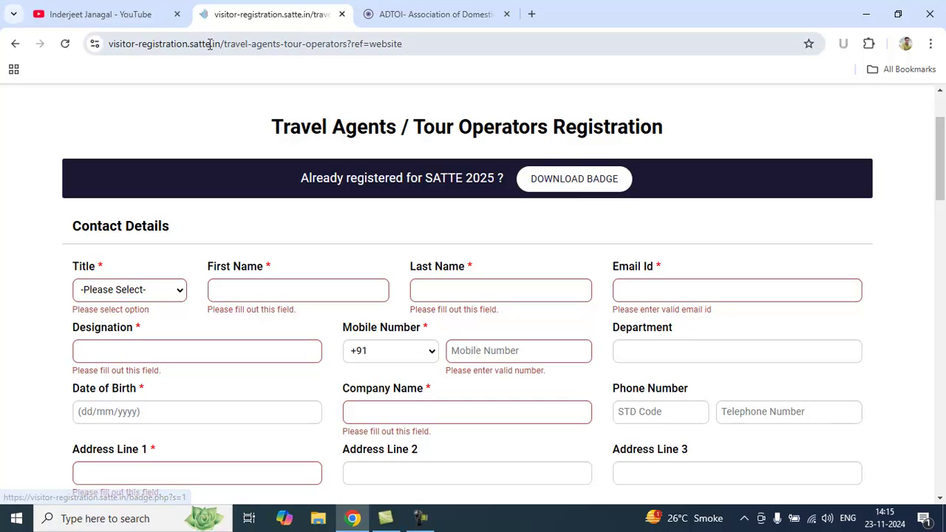
left_click(555, 190)
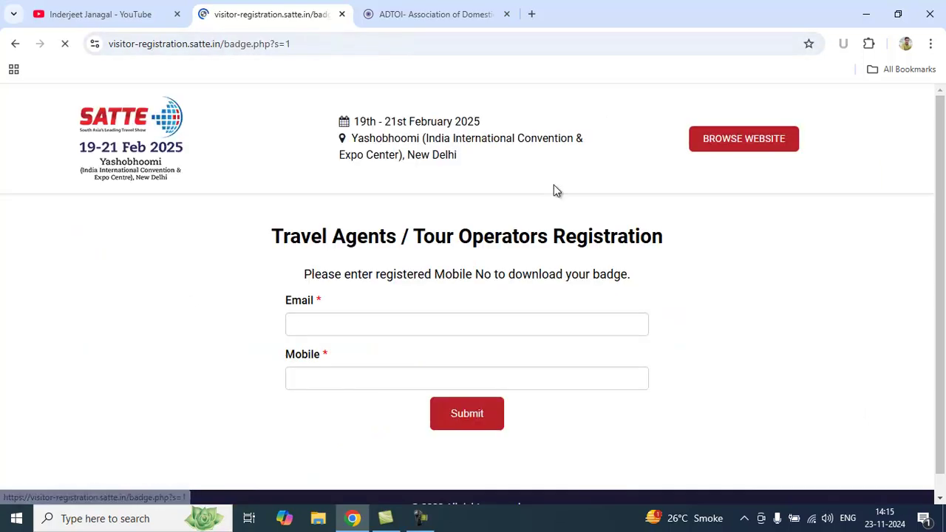
scroll(207, 288, "down", 1)
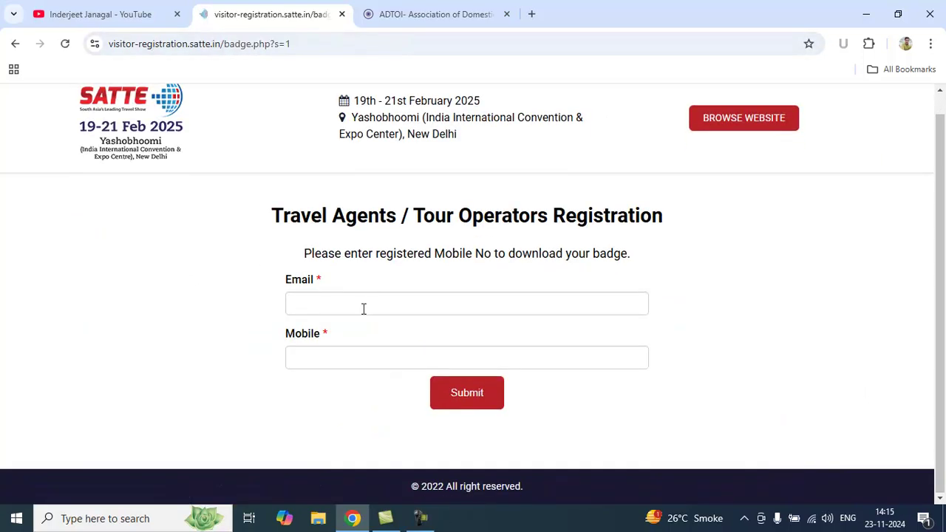
Step: Examine the required Email and Mobile fields for downloading the badge, leaving both empty
left_click(364, 309)
left_click(207, 307)
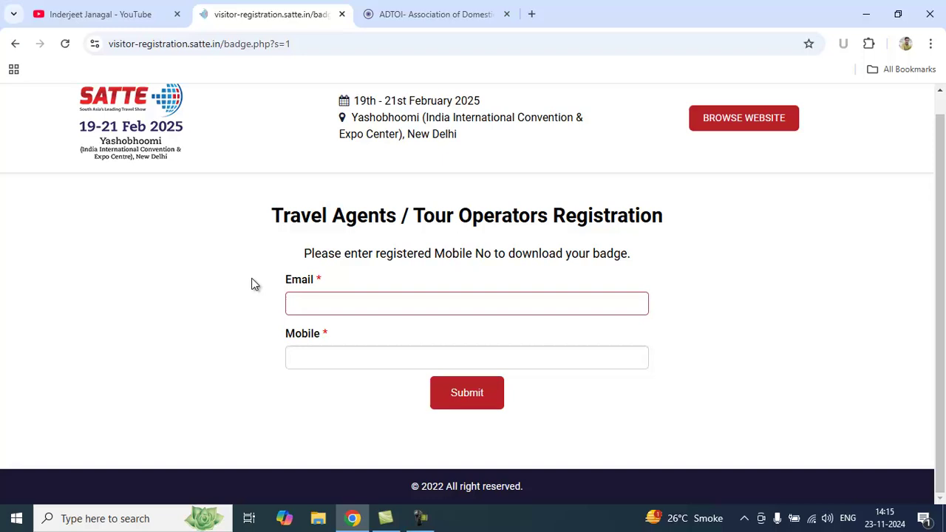
left_click(334, 307)
left_click(213, 337)
left_click(254, 329)
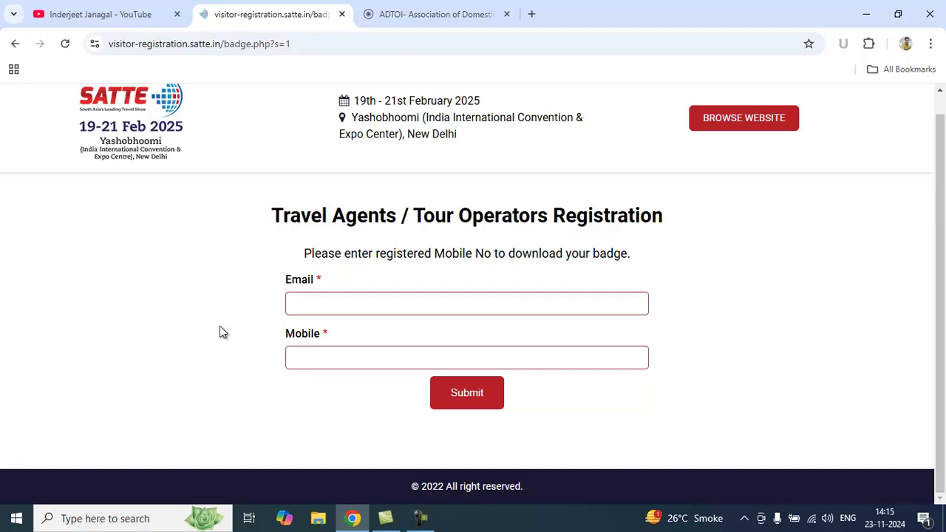
scroll(217, 266, "up", 1)
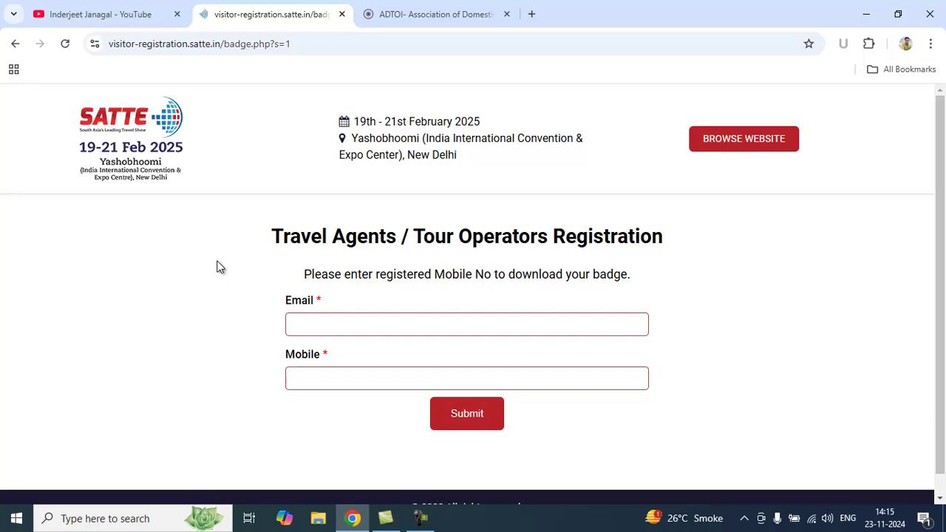
Step: Return to the SATTE home page, open the Book Your Stand page and review the Book Your Stall form's fields
left_click(130, 141)
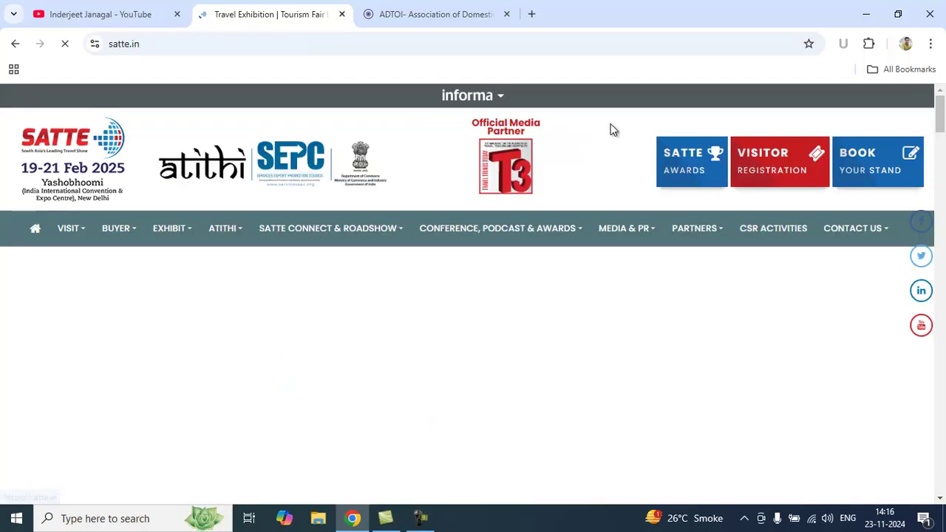
left_click(875, 163)
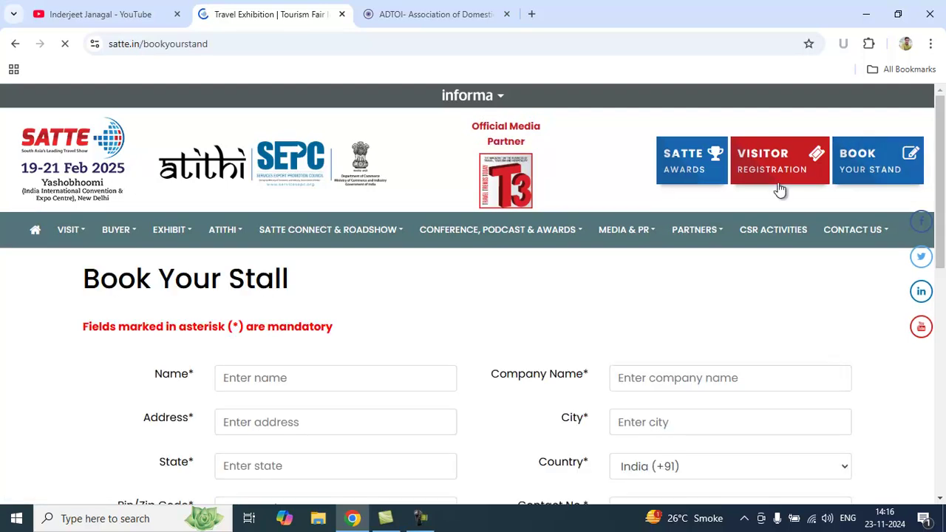
scroll(481, 331, "down", 3)
scroll(481, 331, "up", 1)
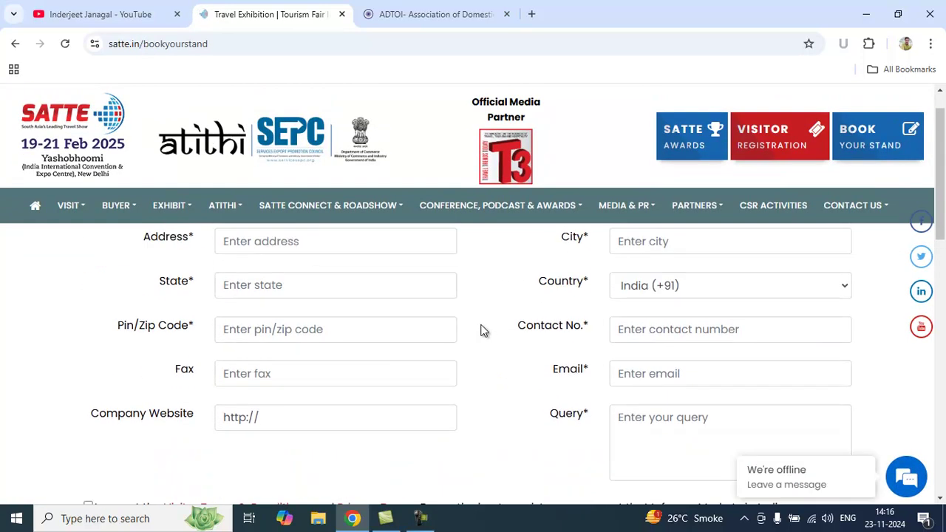
scroll(480, 330, "up", 2)
scroll(266, 350, "down", 2)
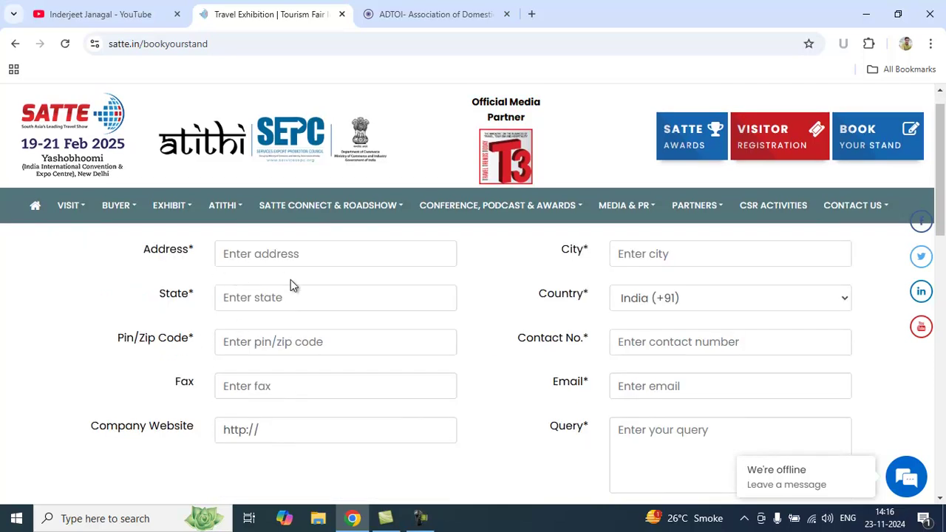
scroll(290, 279, "up", 2)
scroll(382, 363, "down", 3)
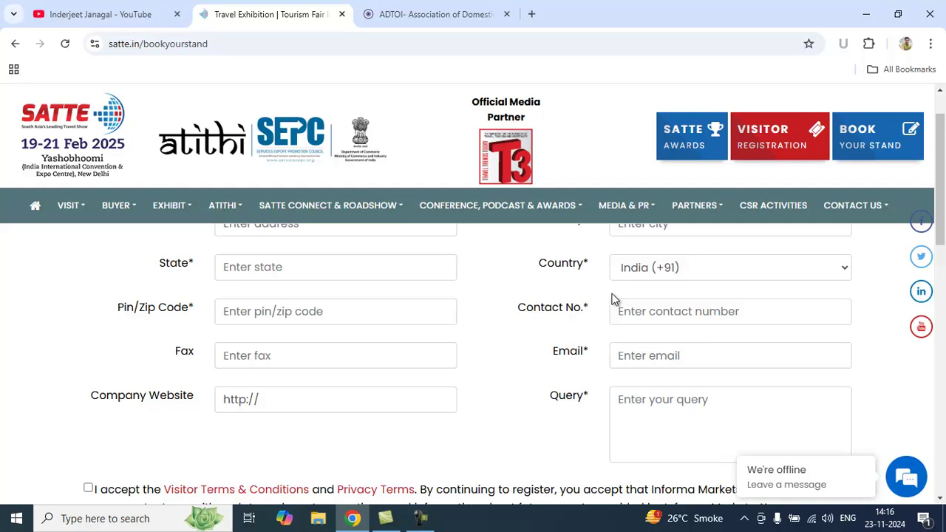
scroll(631, 387, "down", 1)
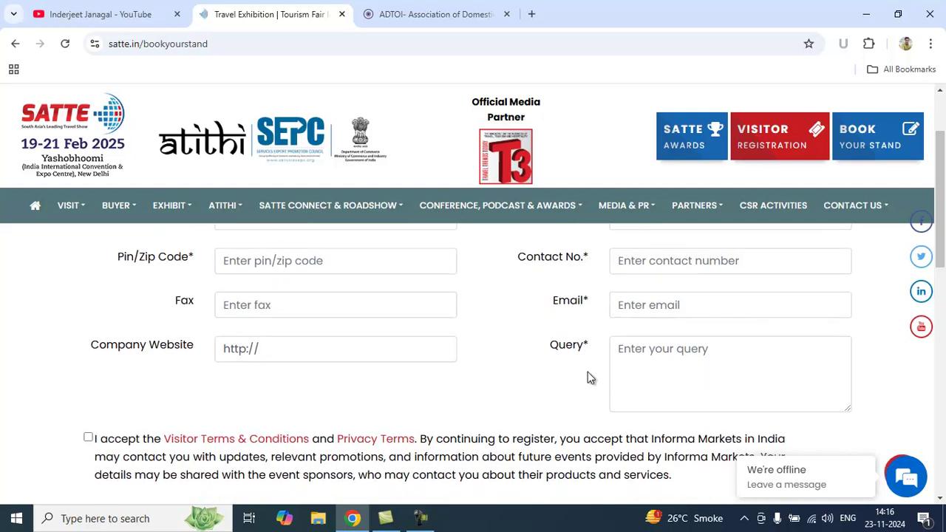
scroll(507, 370, "down", 3)
left_click(515, 406)
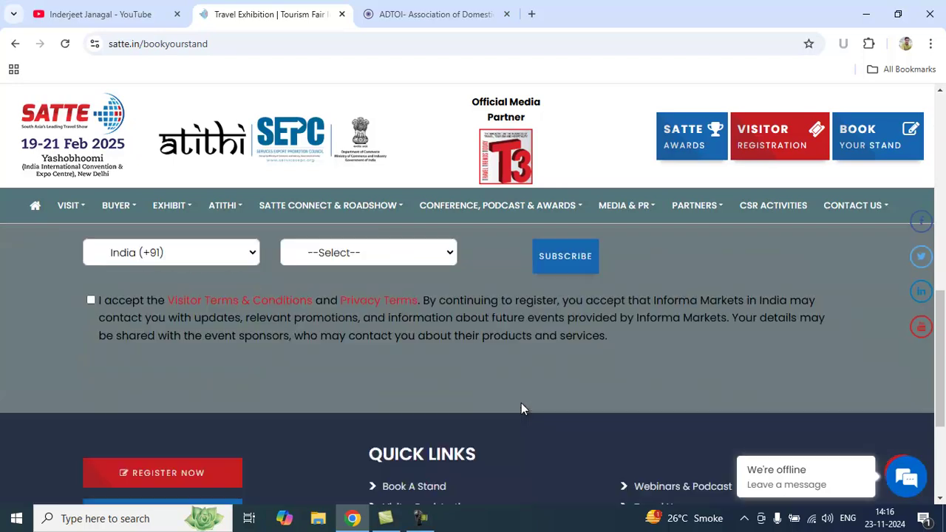
Step: Open the Contact Us page from the Quick Links in the site footer
scroll(521, 408, "down", 3)
scroll(521, 408, "up", 5)
scroll(521, 408, "down", 5)
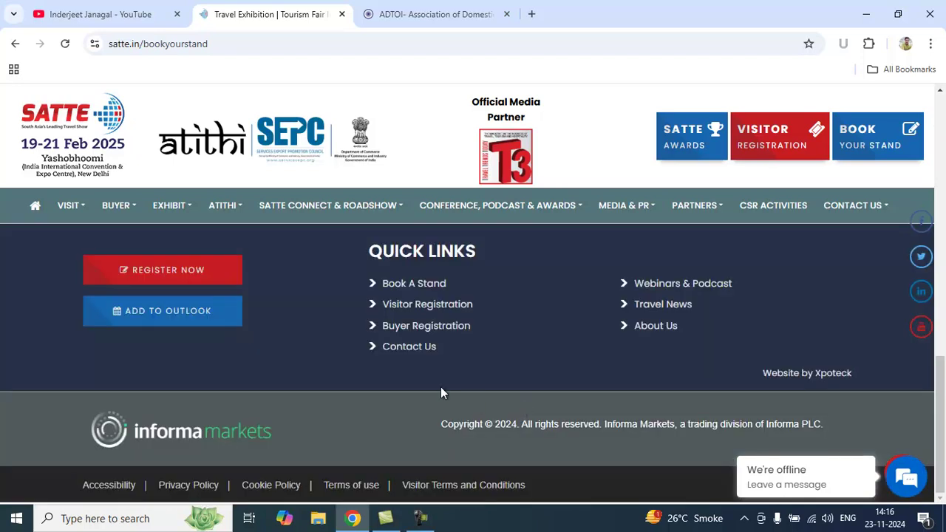
left_click(415, 349)
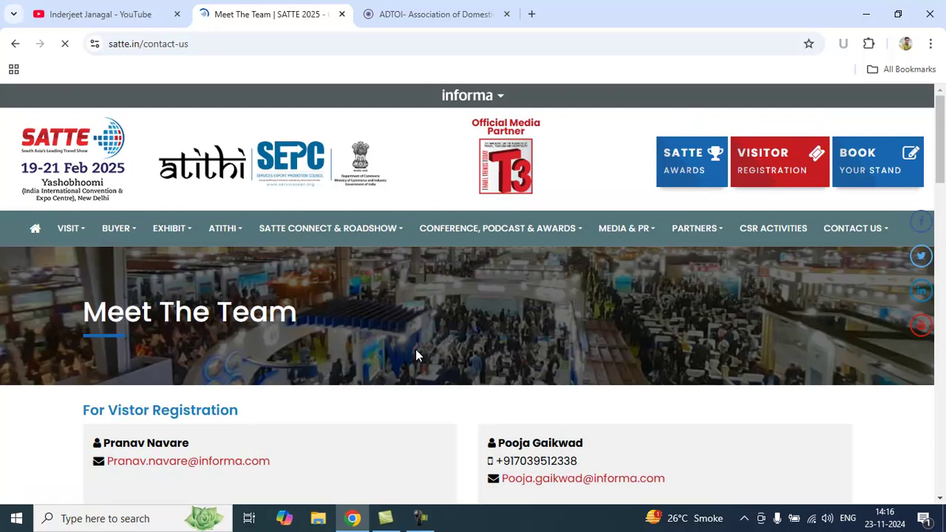
Step: Look over the Meet The Team page and examine the contacts for visitor registration
scroll(416, 355, "down", 15)
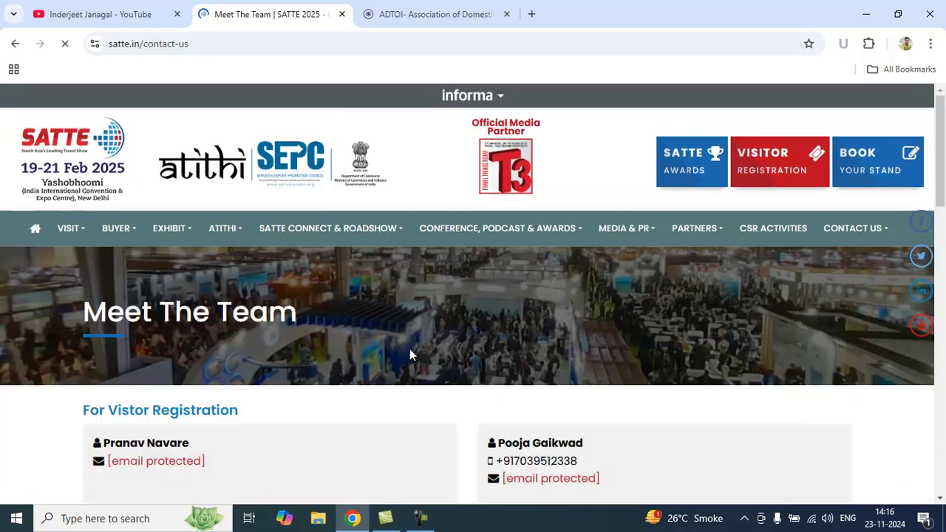
scroll(410, 349, "down", 5)
scroll(409, 348, "up", 4)
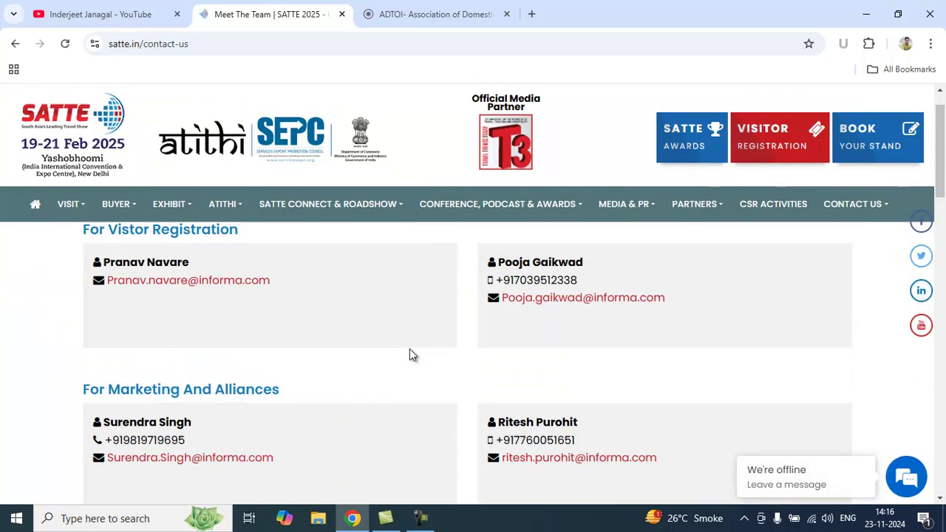
scroll(266, 347, "down", 2)
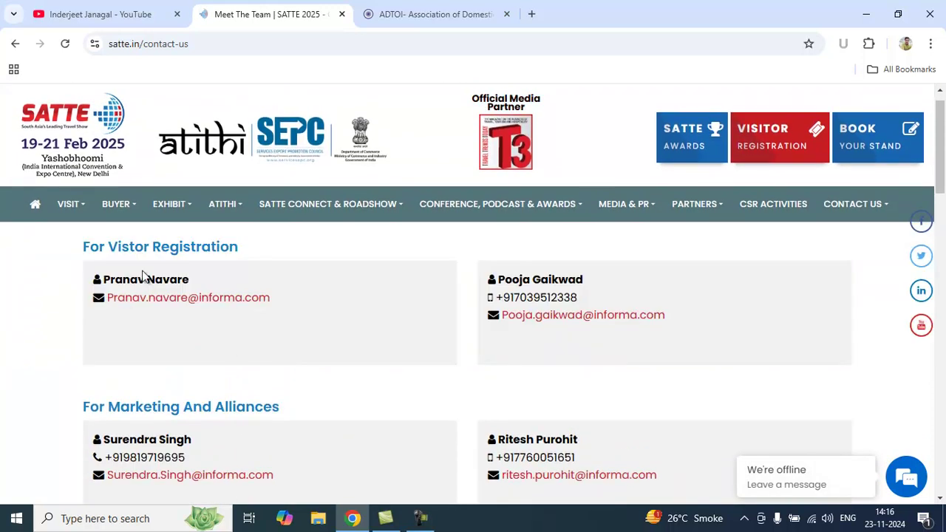
left_click_drag(244, 251, 85, 237)
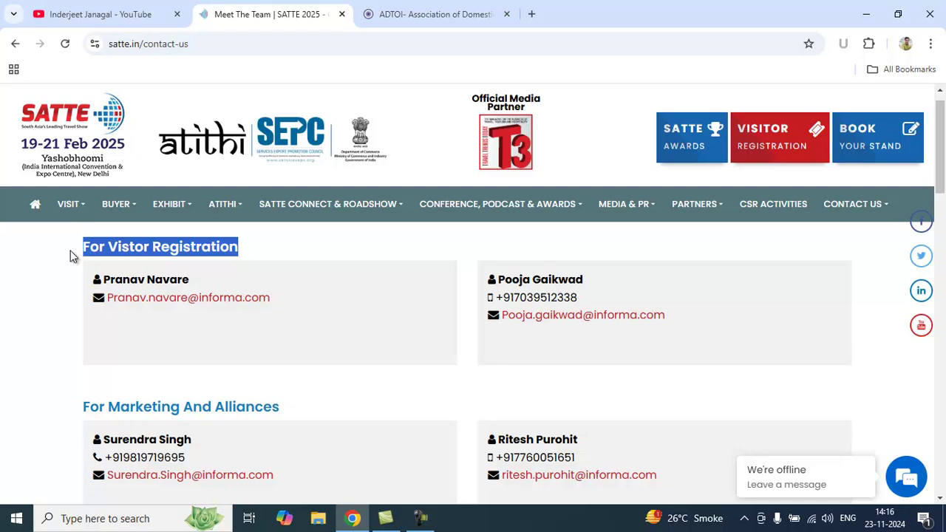
left_click(71, 253)
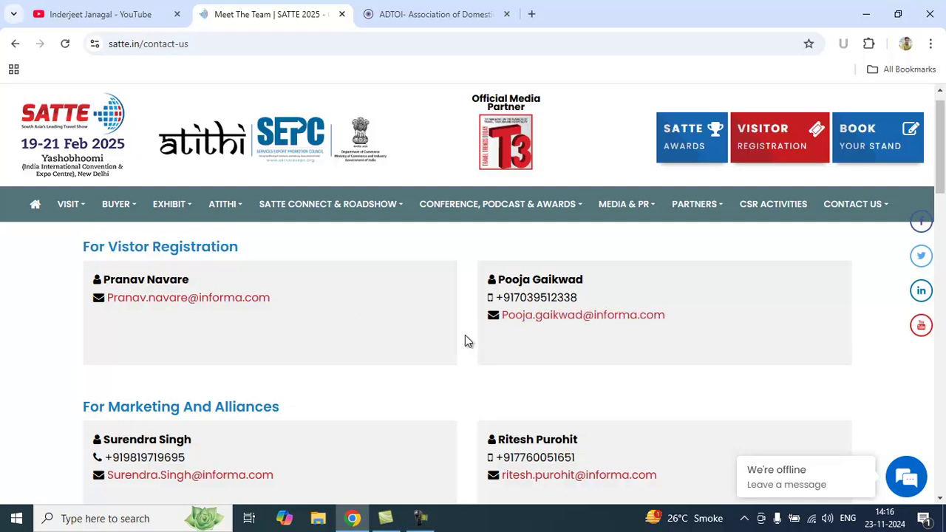
Step: Examine the contacts listed for marketing and alliances
scroll(472, 342, "down", 2)
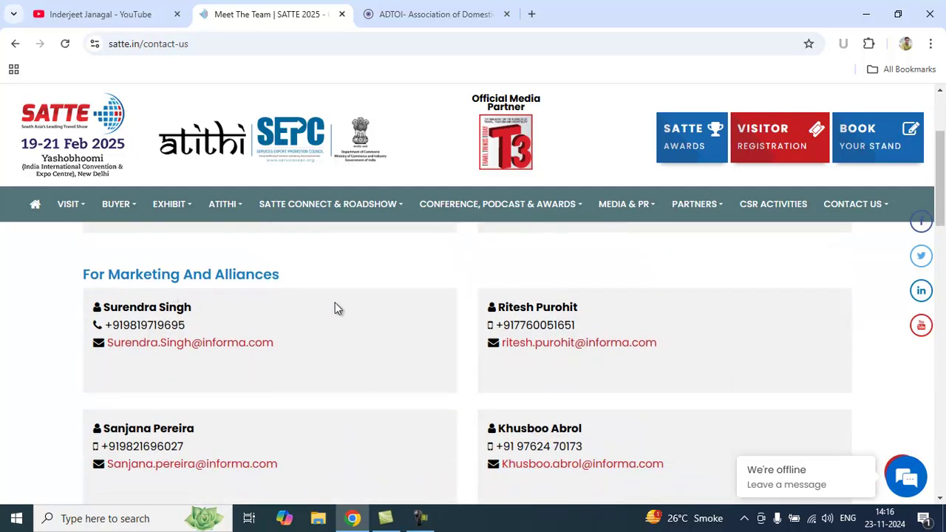
scroll(334, 308, "down", 1)
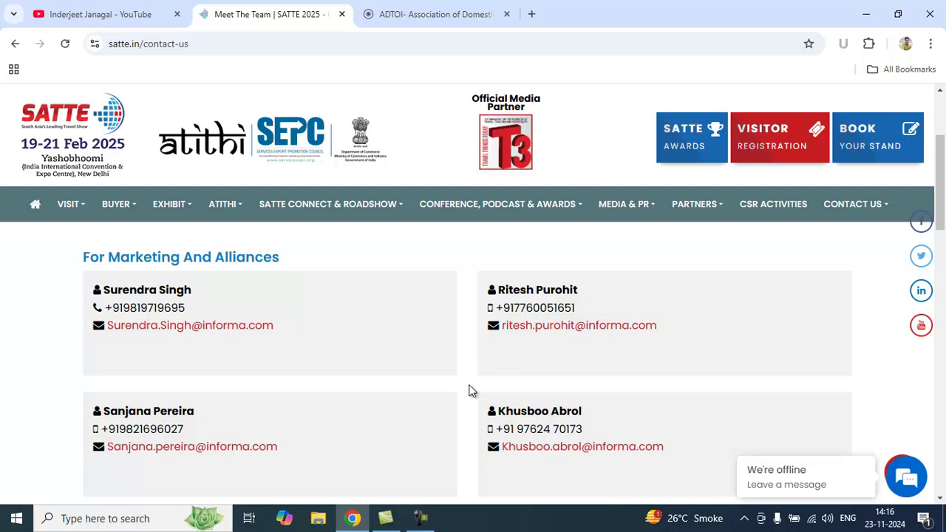
scroll(471, 390, "down", 2)
Step: Review the stall booking and branding contacts for Mumbai, Delhi and Kochi, down to the office addresses
scroll(507, 379, "down", 2)
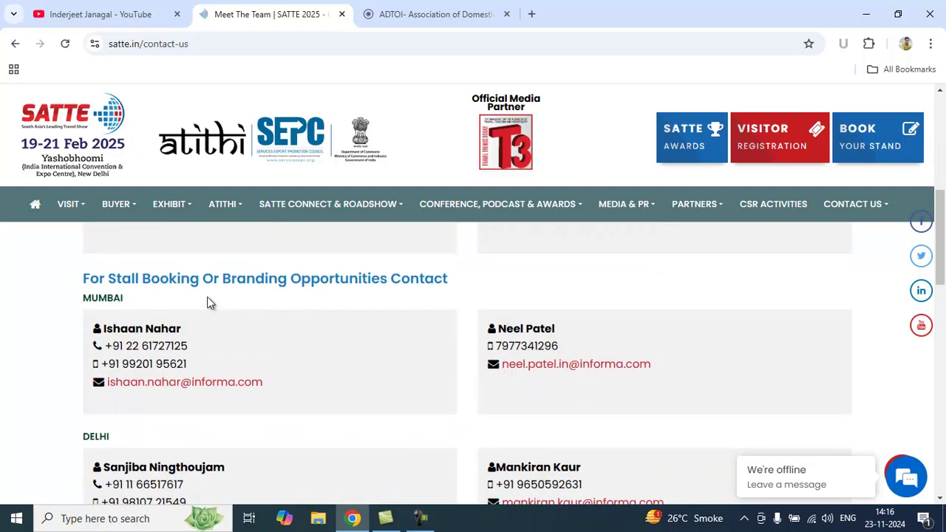
scroll(422, 305, "down", 1)
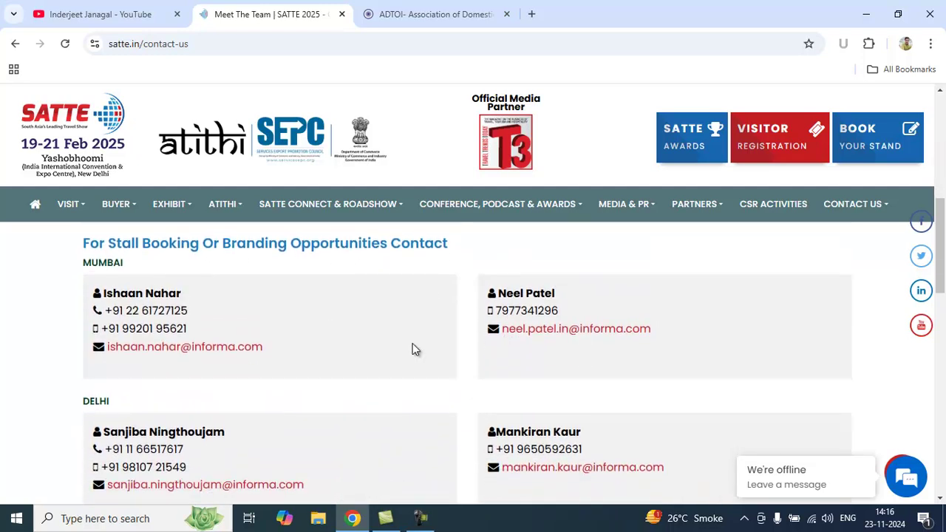
scroll(413, 348, "down", 1)
scroll(313, 338, "up", 2)
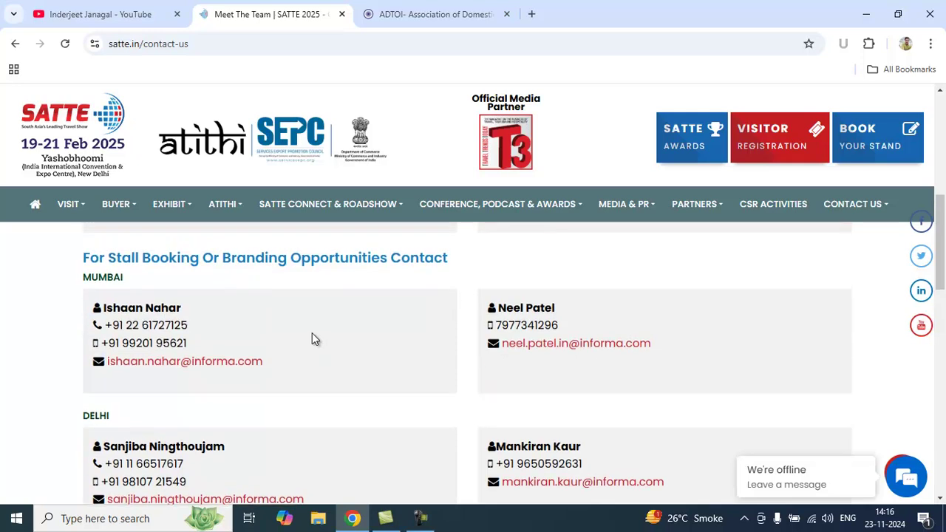
scroll(308, 275, "down", 2)
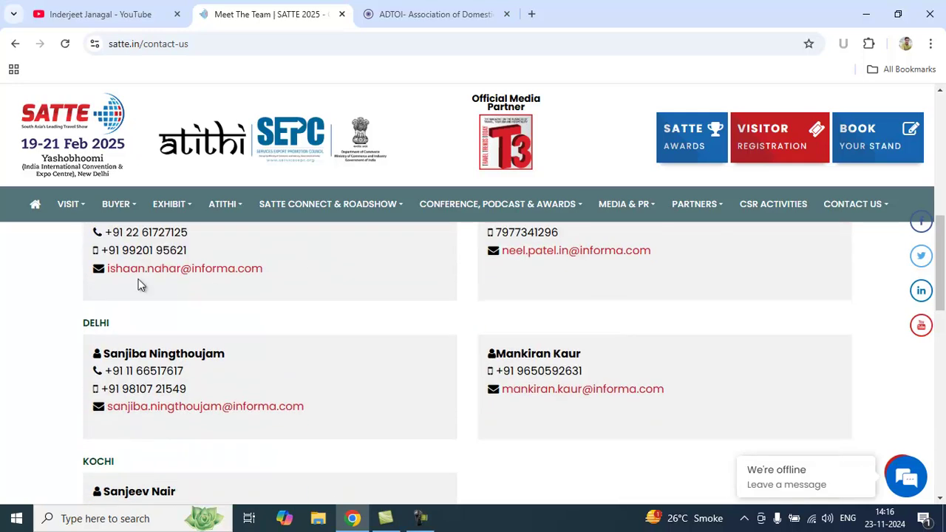
scroll(261, 330, "down", 1)
scroll(241, 355, "down", 1)
scroll(322, 379, "down", 2)
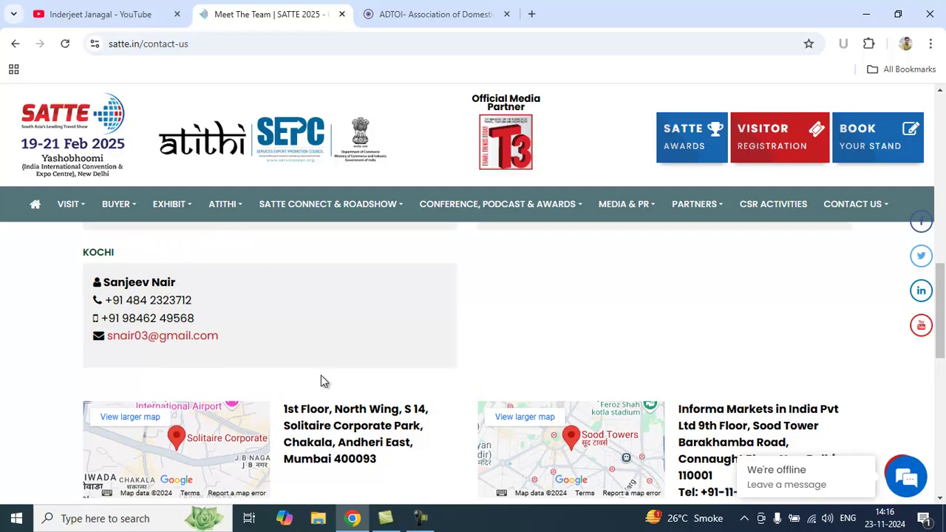
Step: Go back through the team contact sections up to the visitor registration contacts
scroll(321, 374, "up", 3)
scroll(321, 381, "up", 2)
scroll(436, 399, "up", 2)
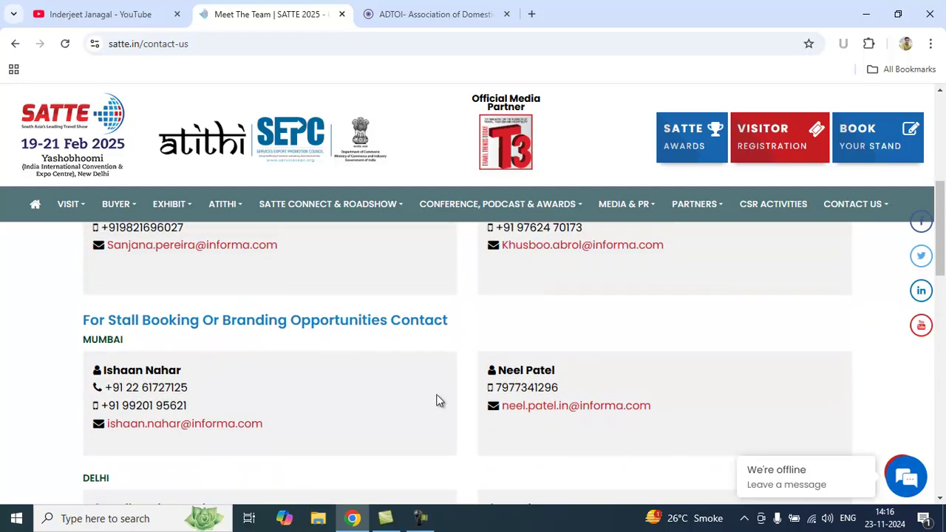
scroll(439, 402, "up", 2)
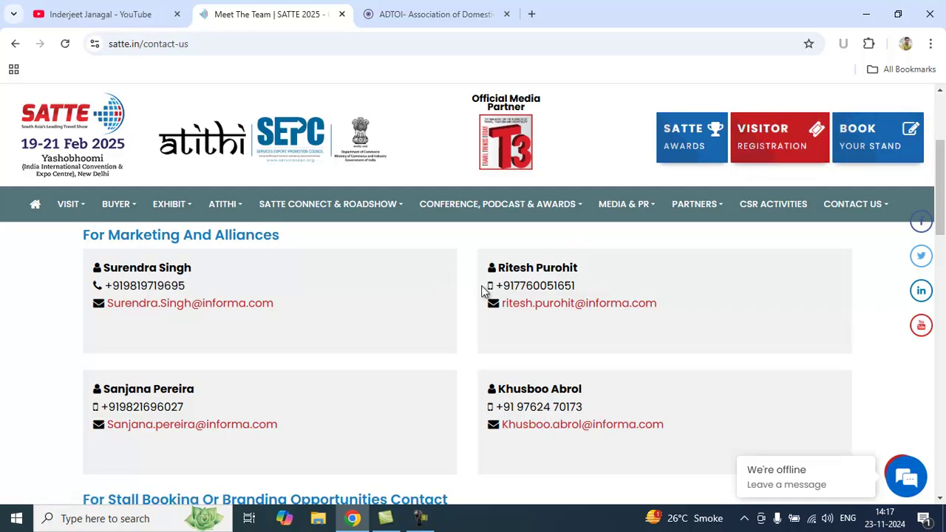
scroll(481, 291, "up", 5)
scroll(481, 291, "down", 5)
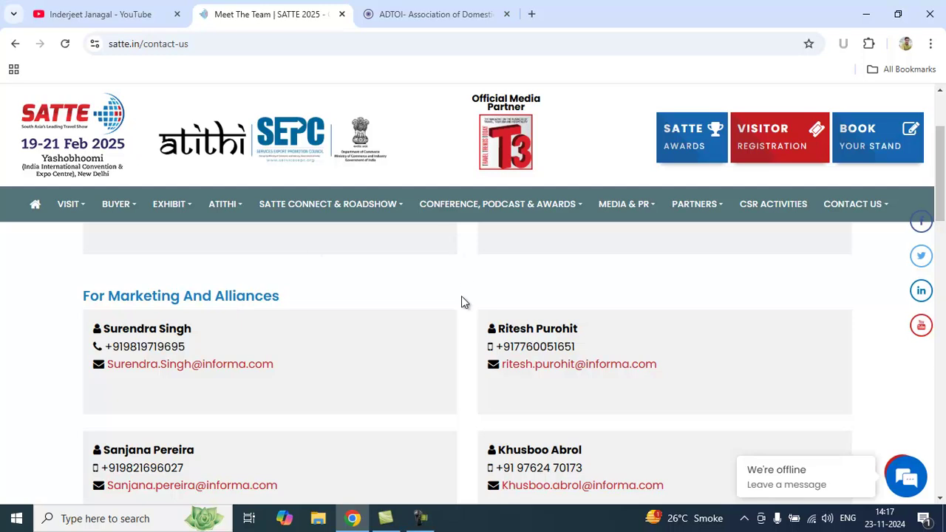
scroll(461, 302, "up", 1)
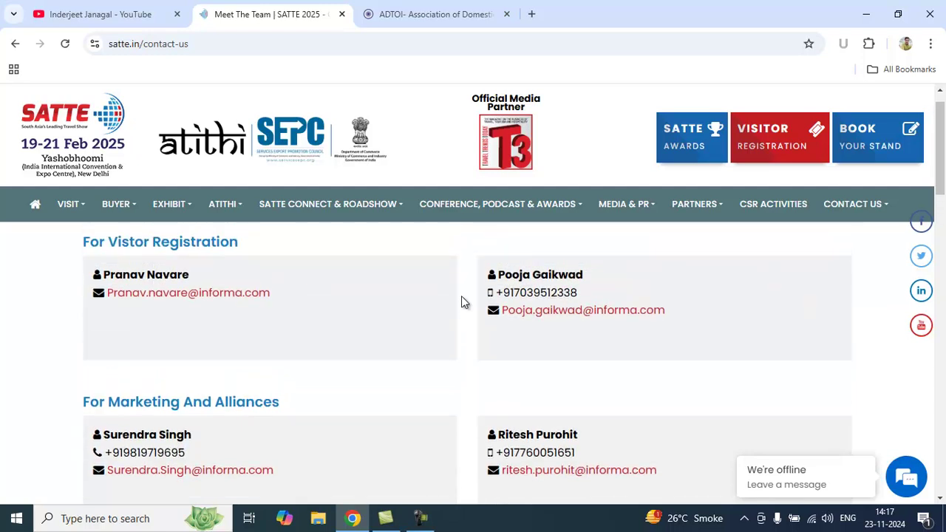
Step: Return to the SATTE home page and switch to the YouTube channel's video list
left_click(62, 120)
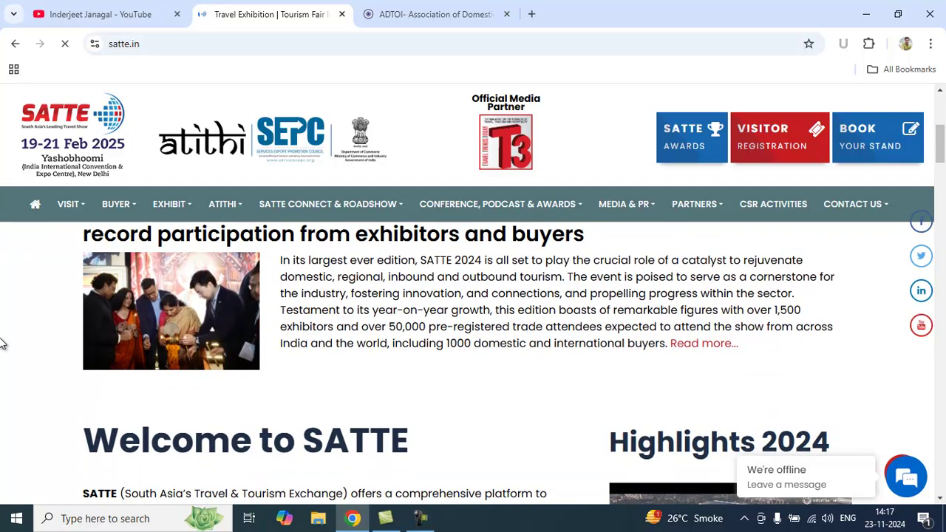
left_click(63, 6)
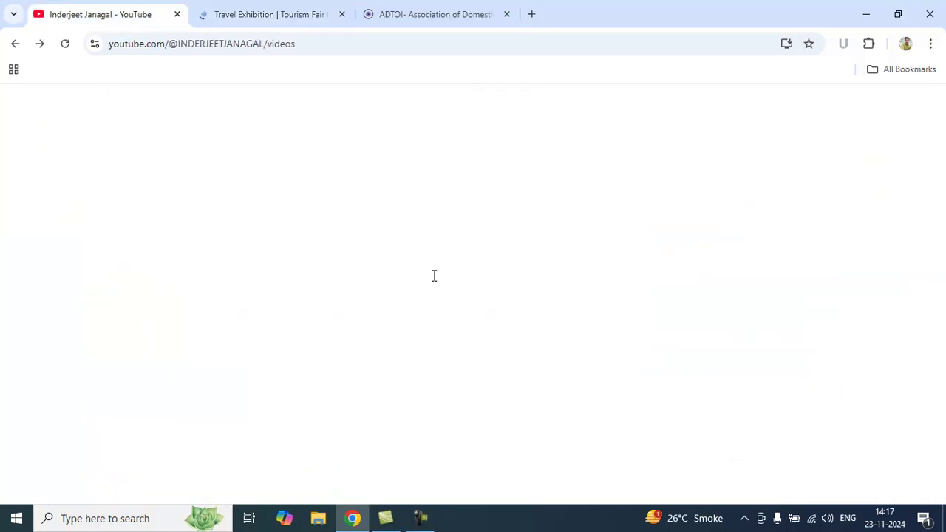
left_click(302, 6)
left_click(118, 7)
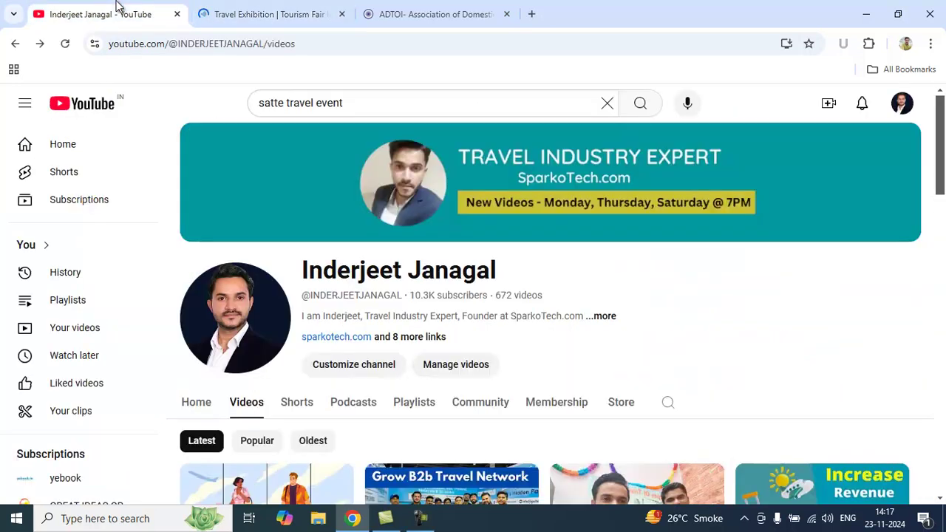
Step: Browse the channel's latest videos down to the Ladakh Trip series and back up to the channel header
scroll(498, 251, "down", 3)
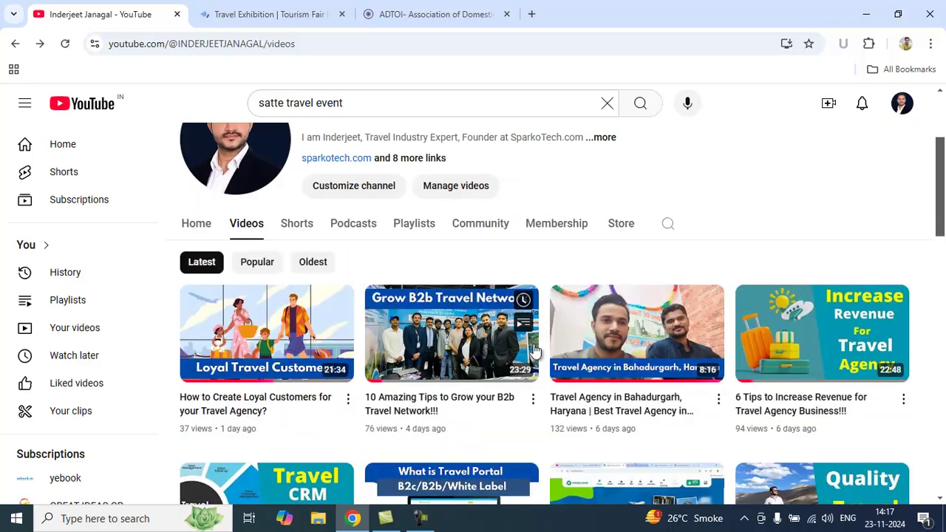
scroll(514, 288, "down", 3)
scroll(535, 350, "up", 2)
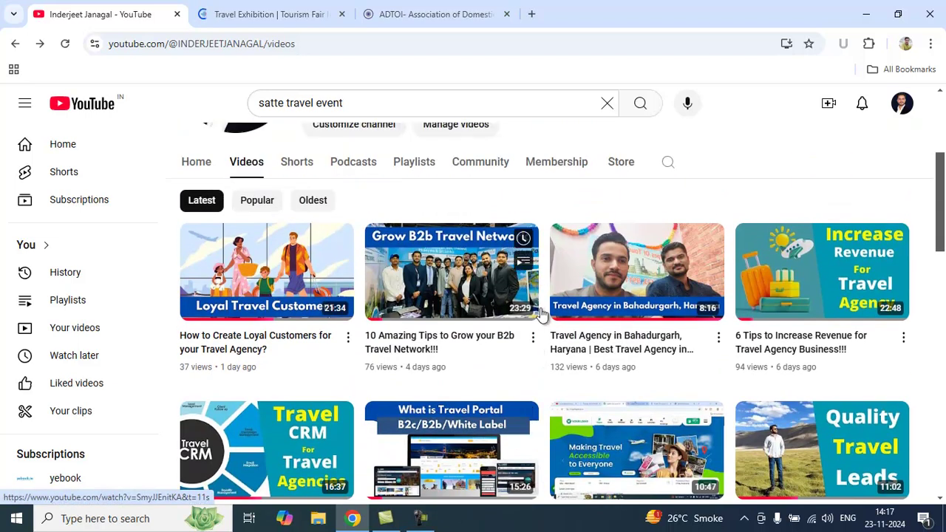
scroll(545, 353, "down", 10)
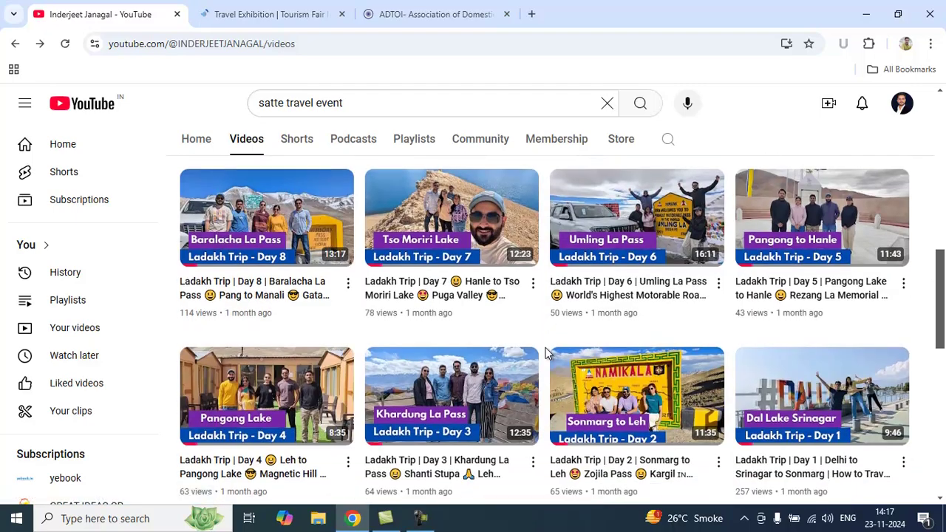
scroll(545, 353, "up", 12)
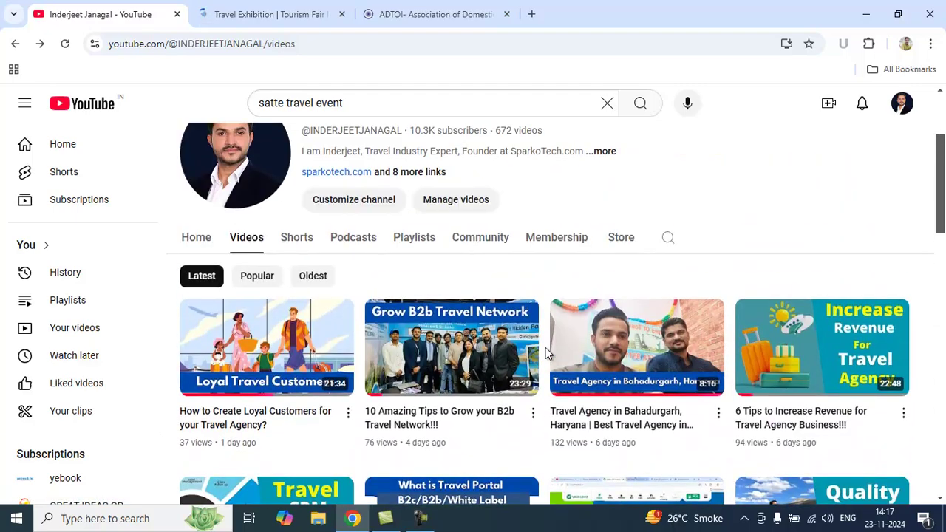
scroll(545, 353, "up", 1)
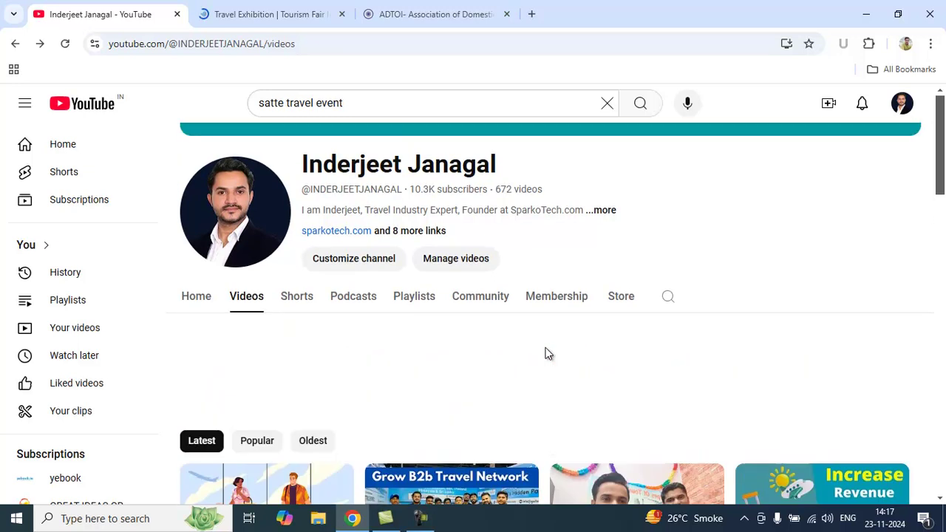
scroll(546, 353, "up", 2)
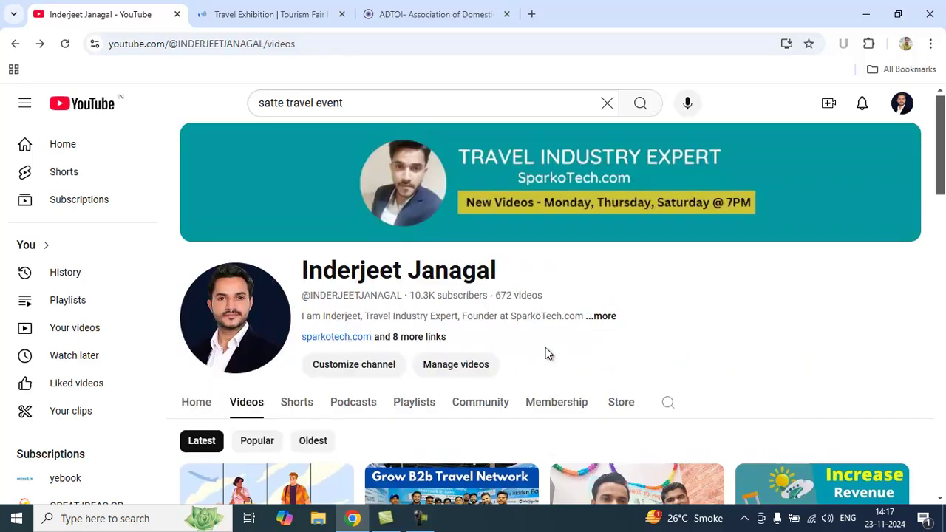
Step: Check the SATTE home page and look over the channel's newest travel agency videos once more
left_click(308, 9)
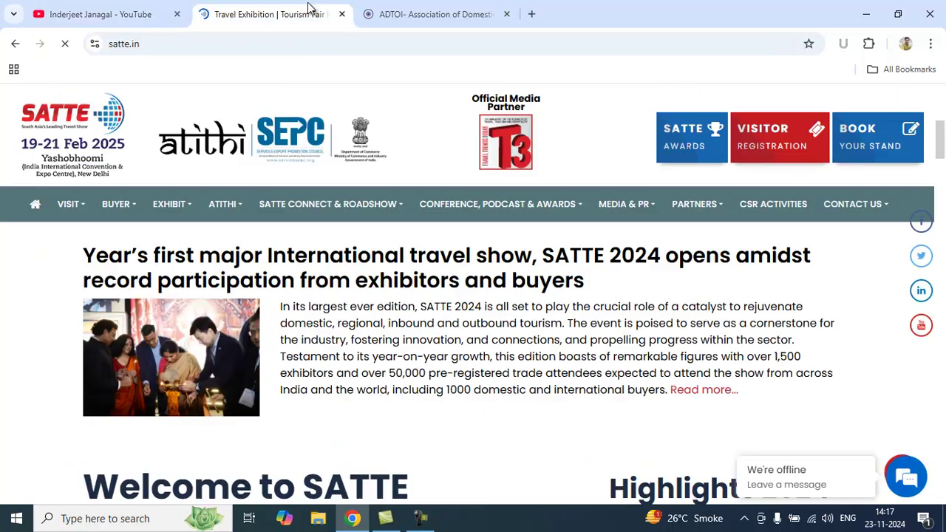
left_click(96, 10)
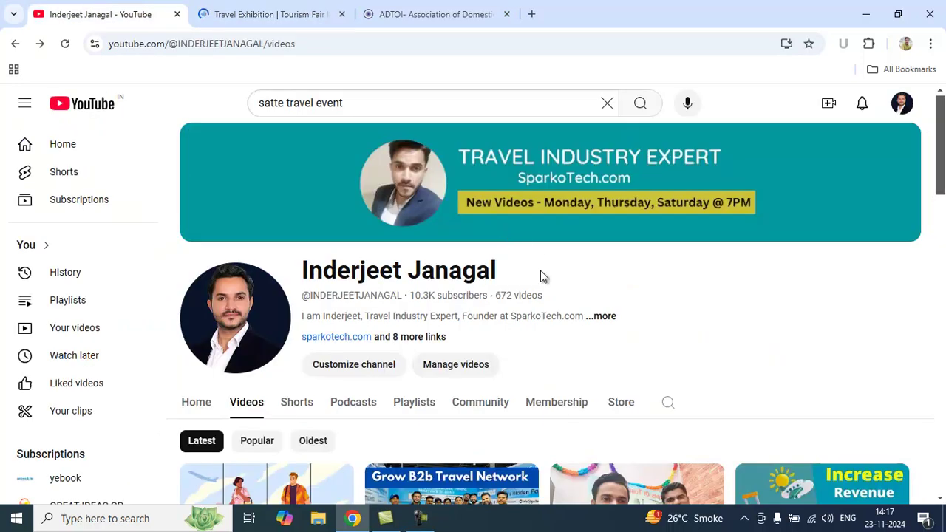
scroll(540, 276, "down", 2)
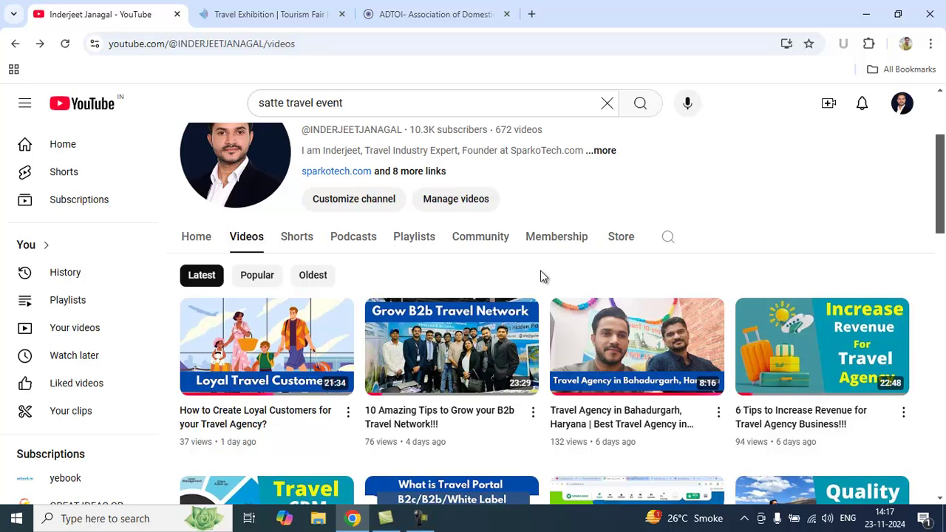
scroll(540, 272, "down", 1)
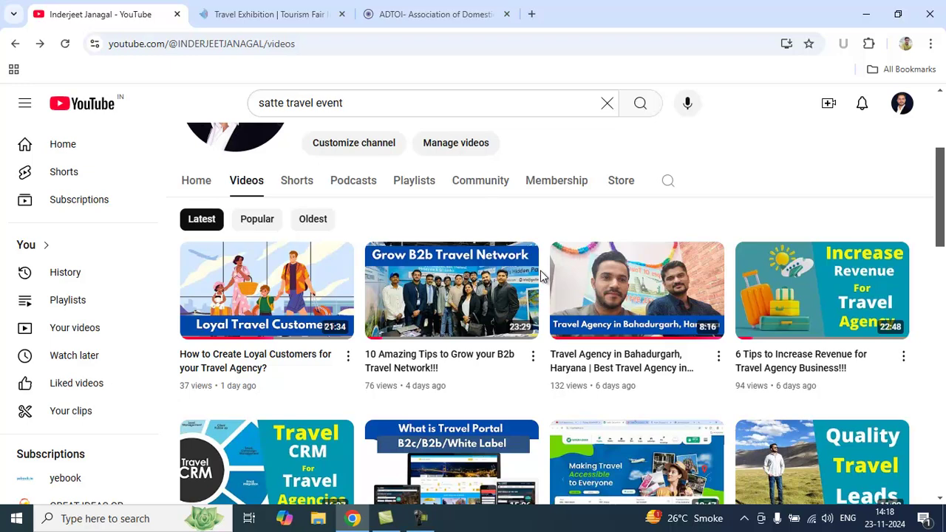
scroll(540, 275, "up", 3)
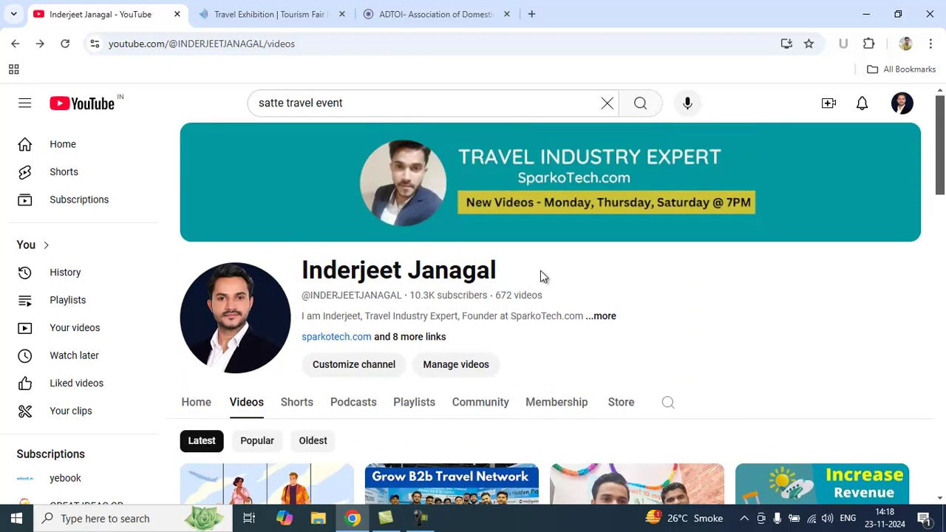
Step: Switch from the YouTube channel back to the SATTE home page
left_click(270, 6)
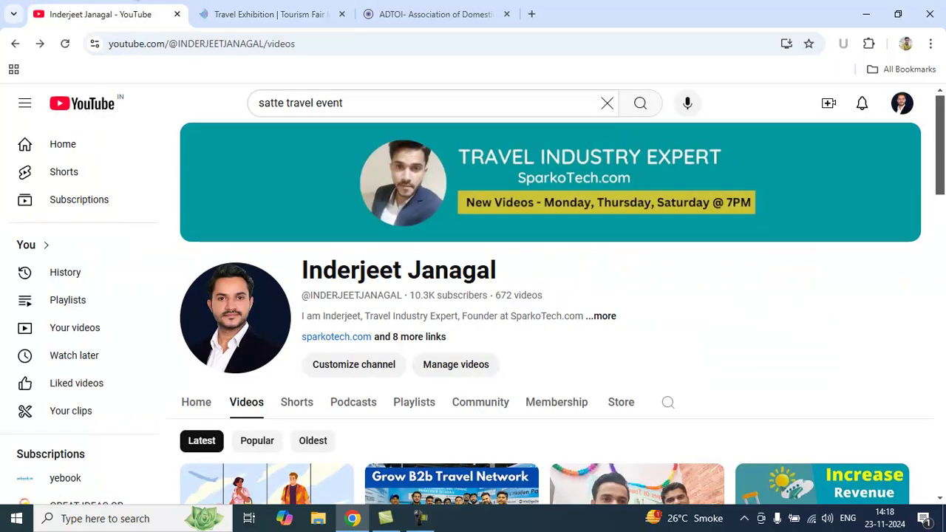
left_click(103, 14)
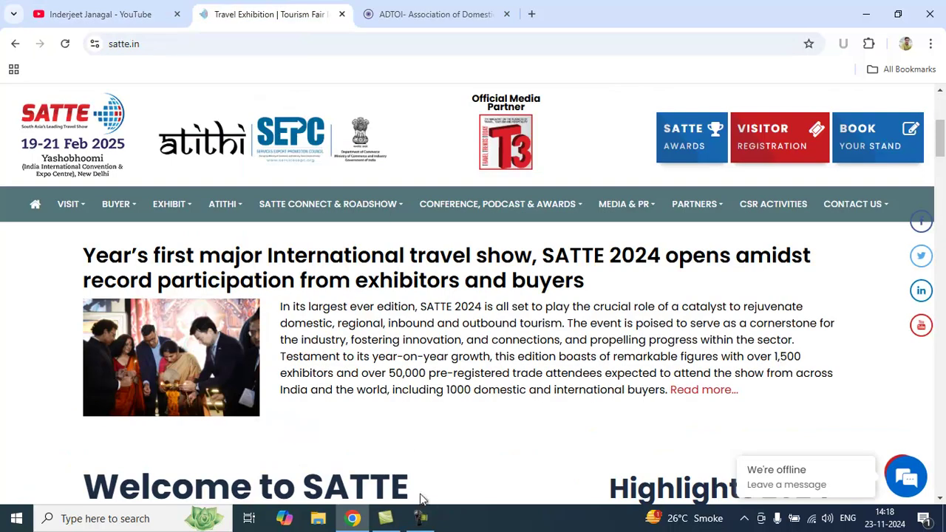
left_click(421, 519)
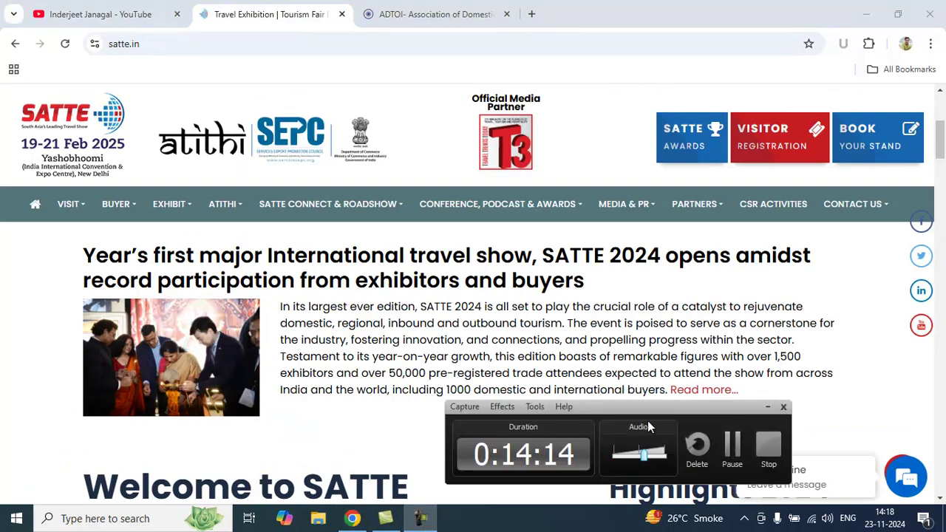